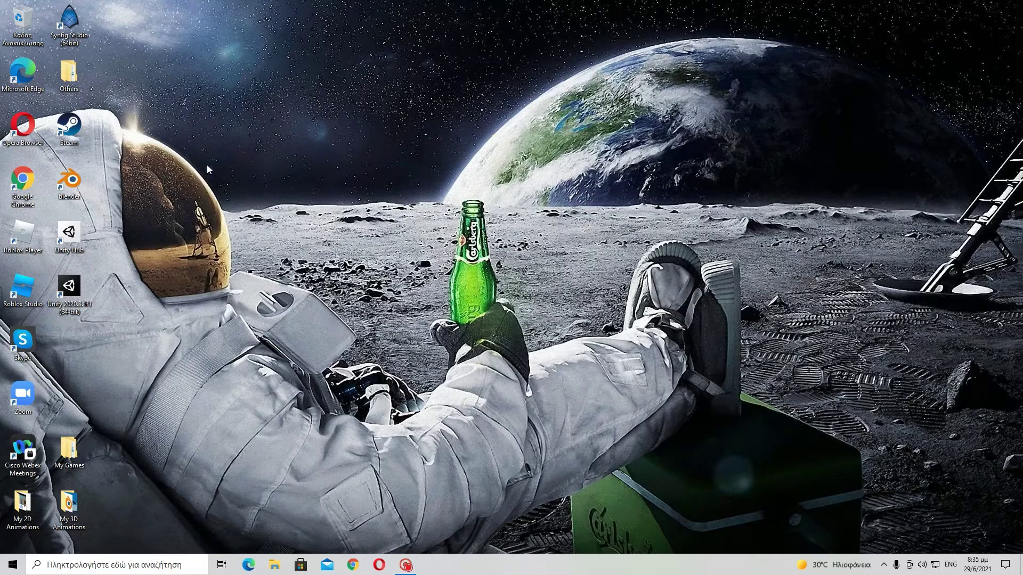
# - Launch Blender, dismiss the splash screen and select the default cube
pyautogui.doubleClick(70, 181)
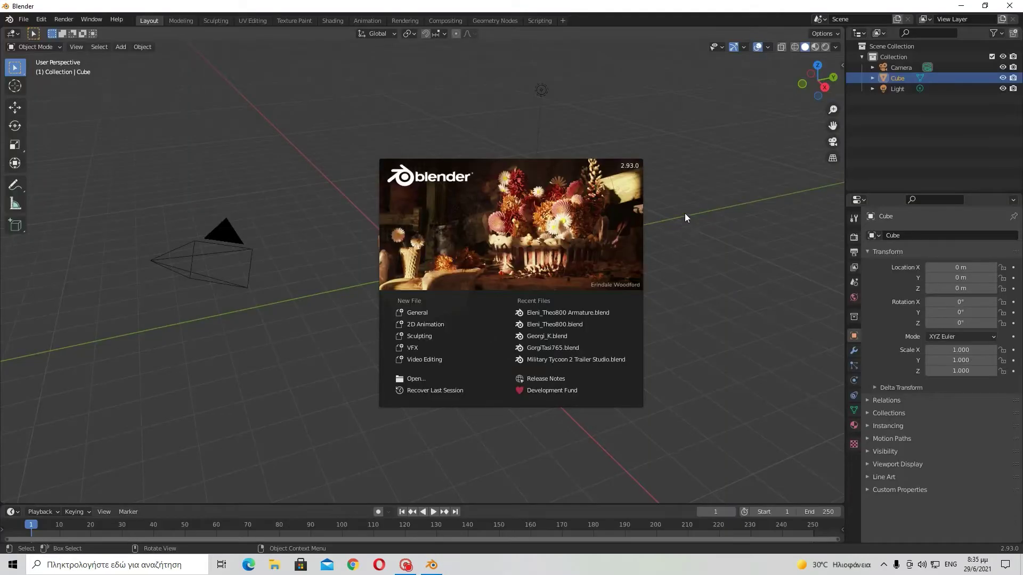
pyautogui.click(685, 217)
pyautogui.moveTo(479, 267); pyautogui.dragTo(438, 242, button='middle')
pyautogui.scroll(4, 510, 267)
pyautogui.hotkey('alt', 'a')
pyautogui.click(462, 236)
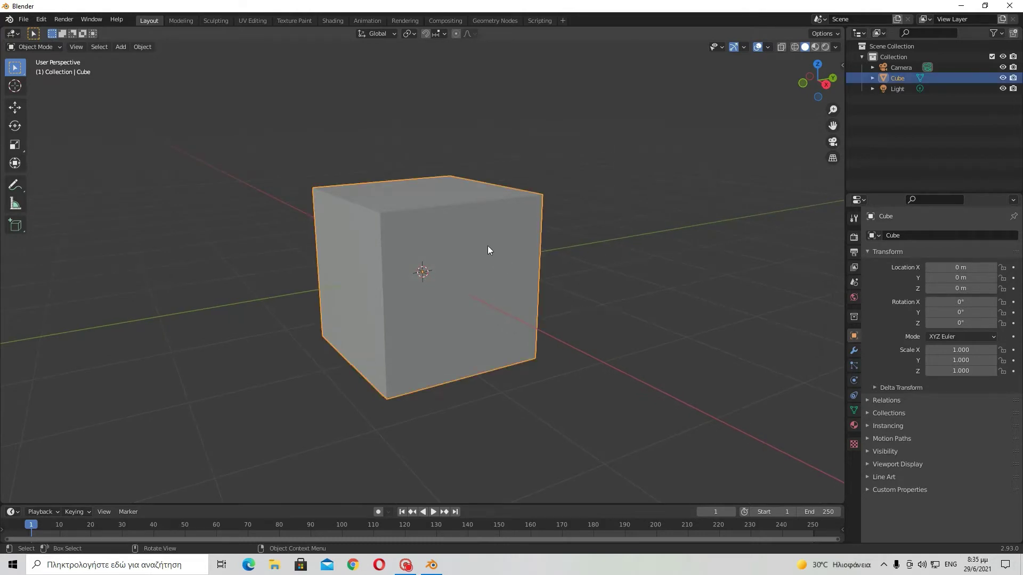
# - Open the cube's material properties and set the material's surface shader to Emission
pyautogui.click(854, 426)
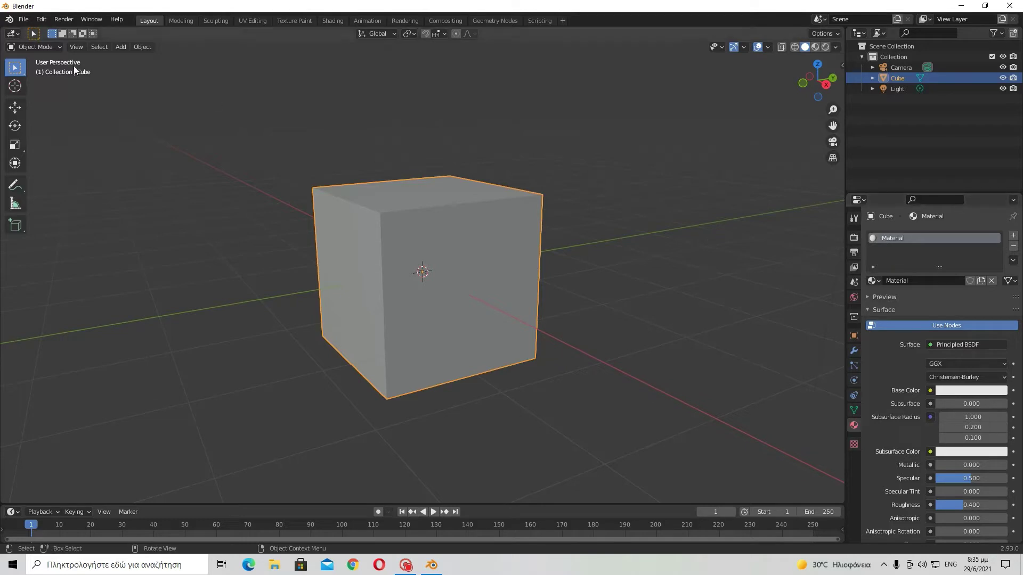
pyautogui.click(122, 47)
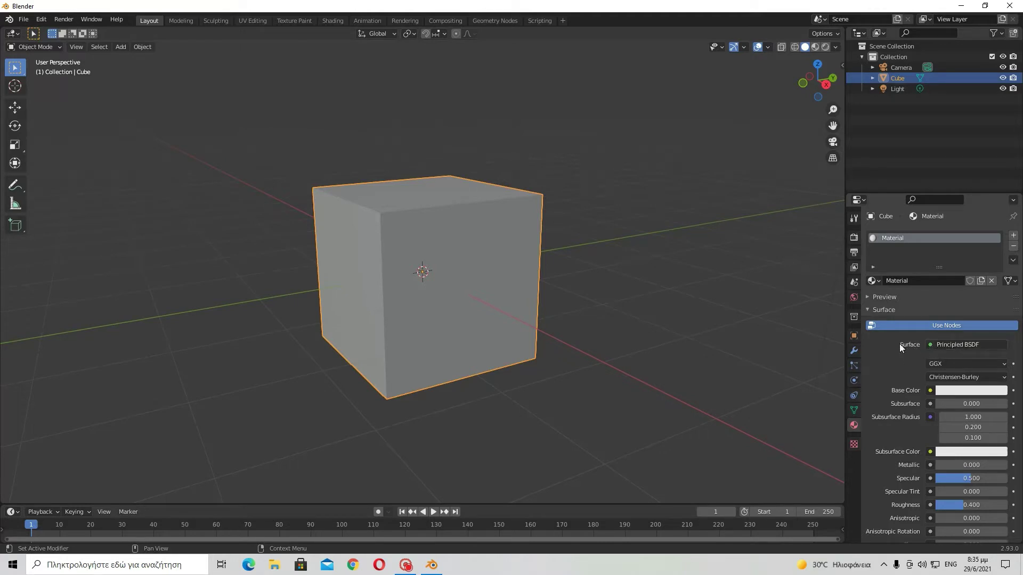
pyautogui.click(947, 346)
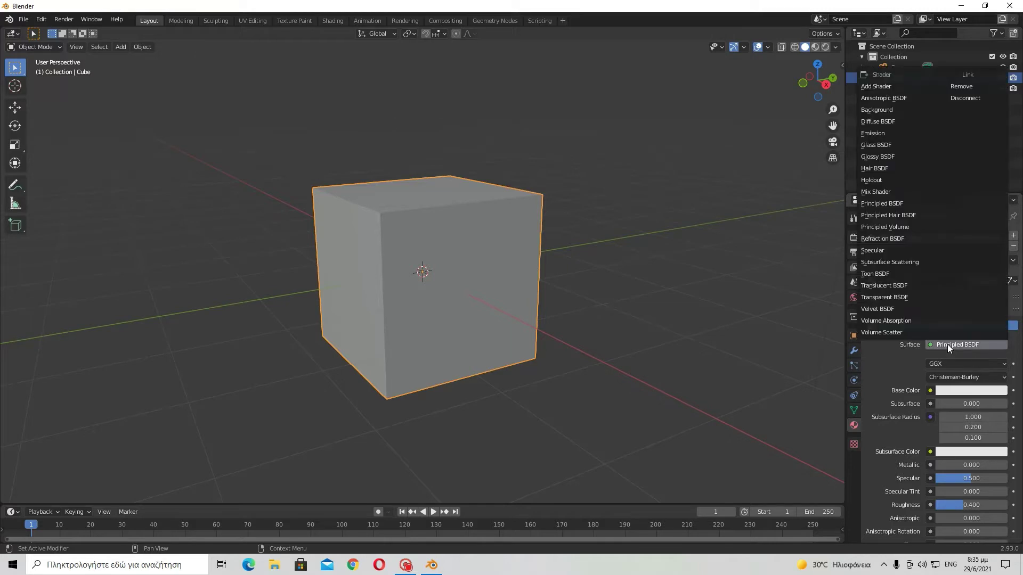
pyautogui.click(879, 134)
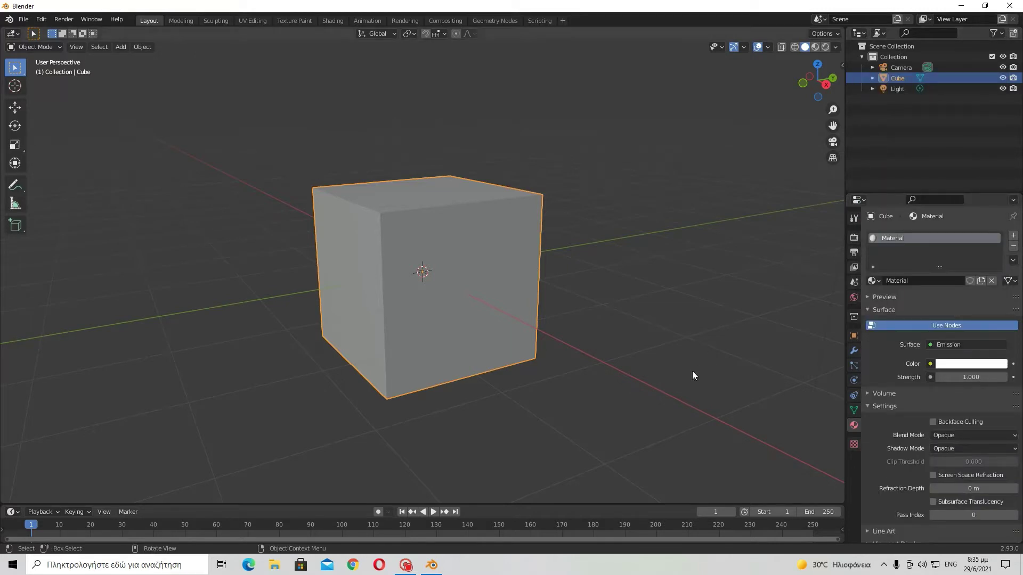
# - Switch the viewport to Rendered shading and undo the change of the surface shader
pyautogui.press('z')
pyautogui.click(678, 149)
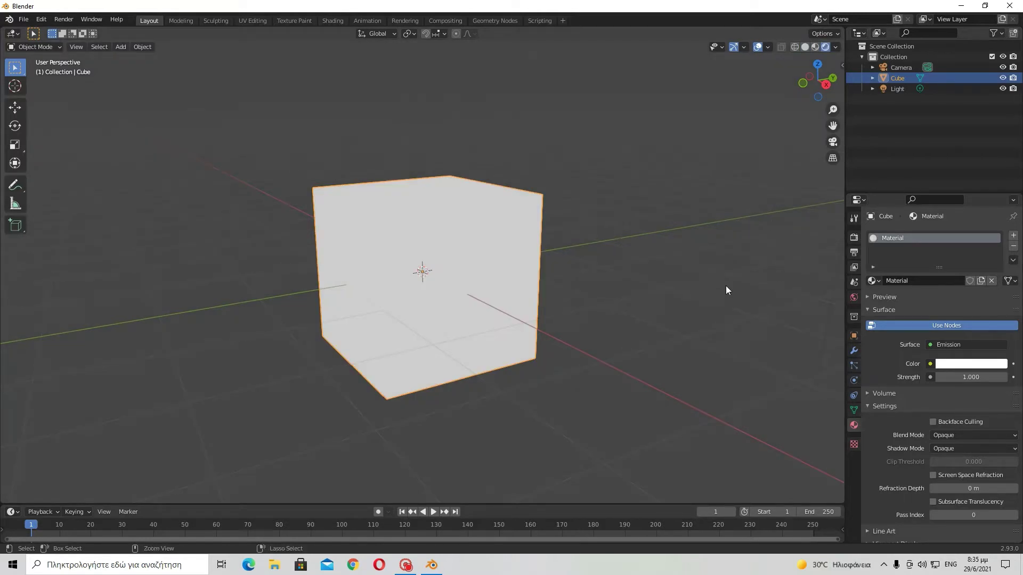
pyautogui.hotkey('ctrl', 'z')
pyautogui.press('z')
pyautogui.click(729, 220)
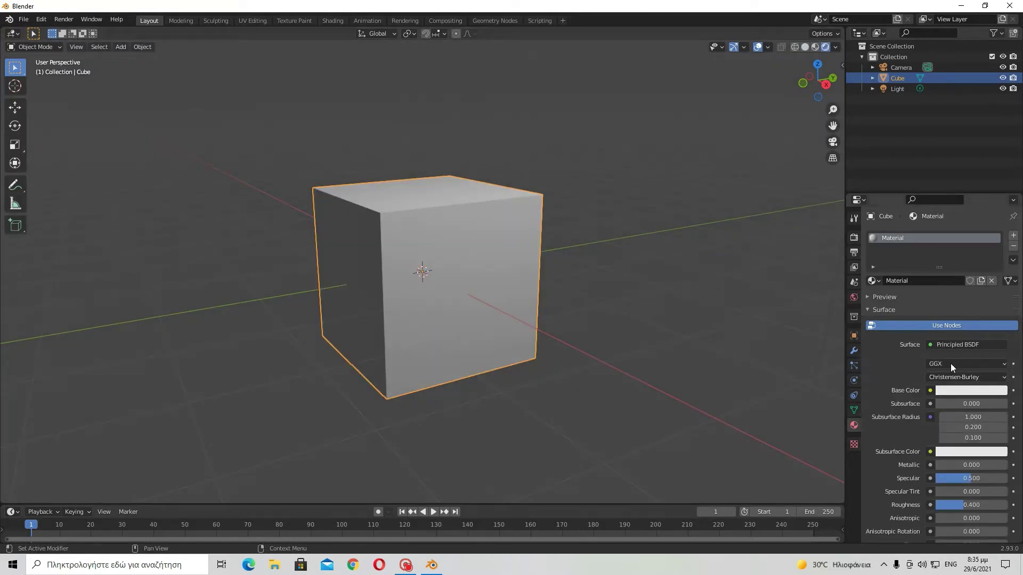
# - Change the cube material's surface from Principled BSDF to Emission while in Rendered shading
pyautogui.click(950, 345)
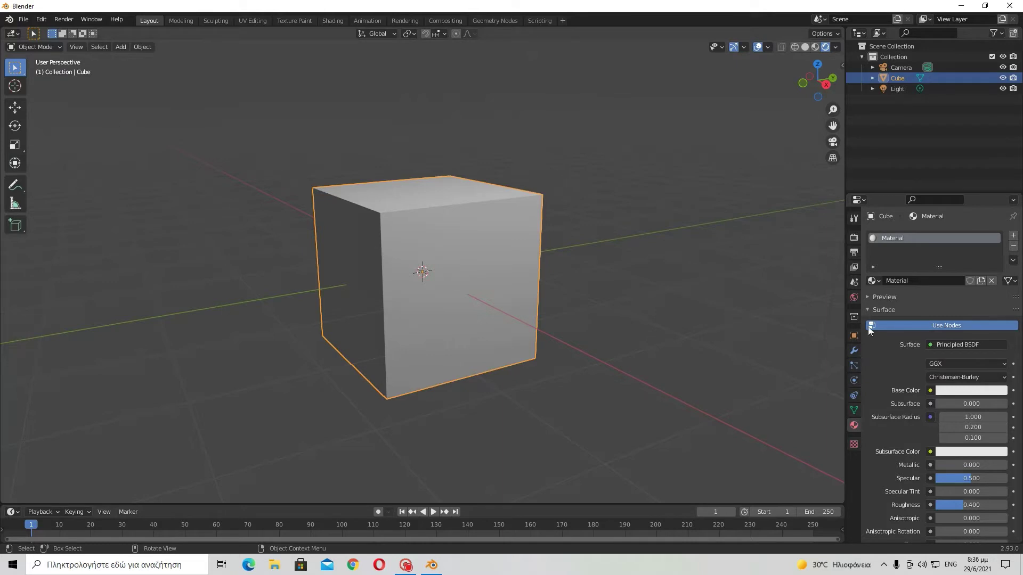
pyautogui.click(954, 345)
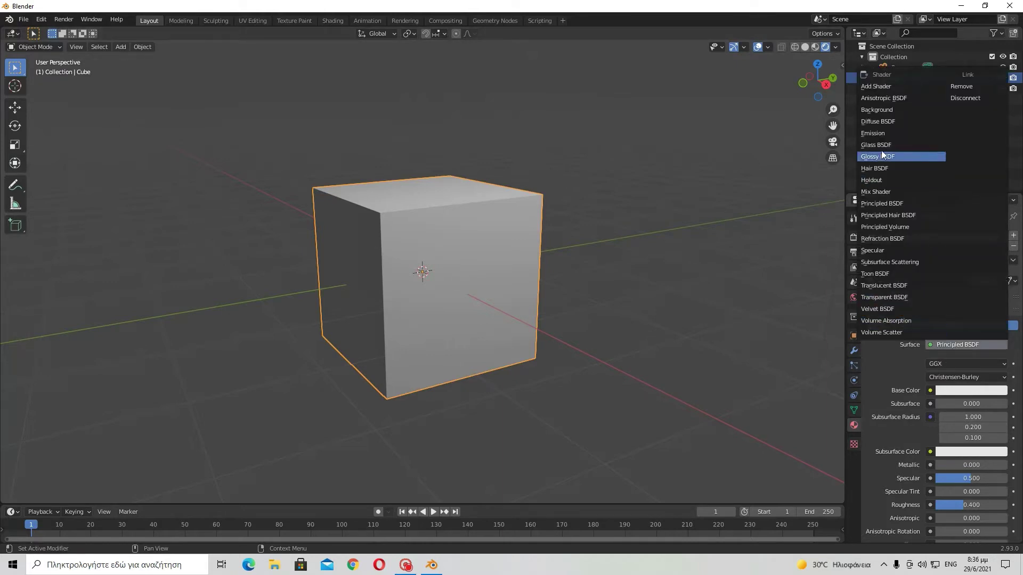
pyautogui.click(881, 134)
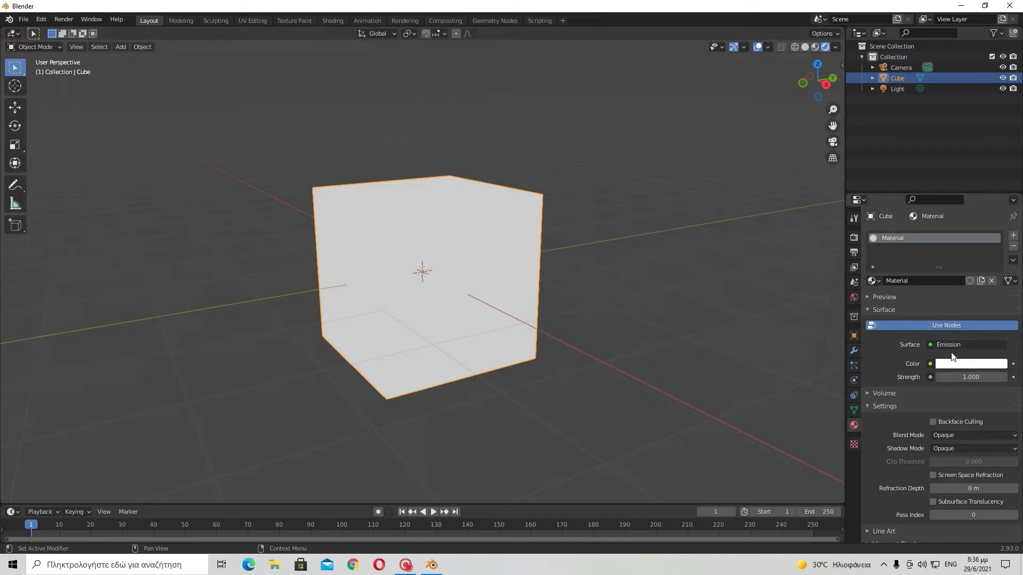
# - Set the cube's emission color to a light blue
pyautogui.click(951, 363)
pyautogui.click(950, 365)
pyautogui.click(950, 365)
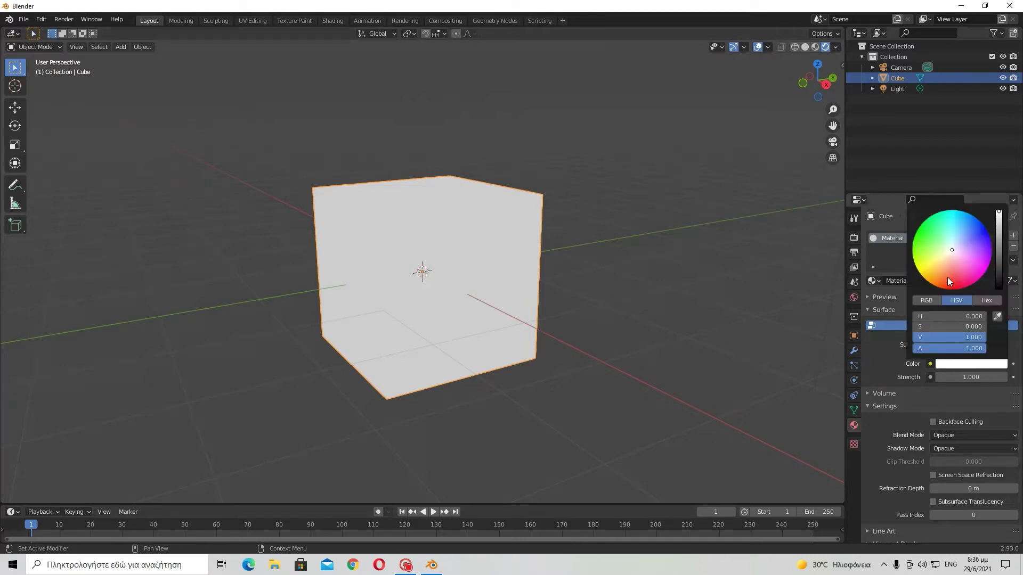
pyautogui.moveTo(947, 277); pyautogui.dragTo(962, 227)
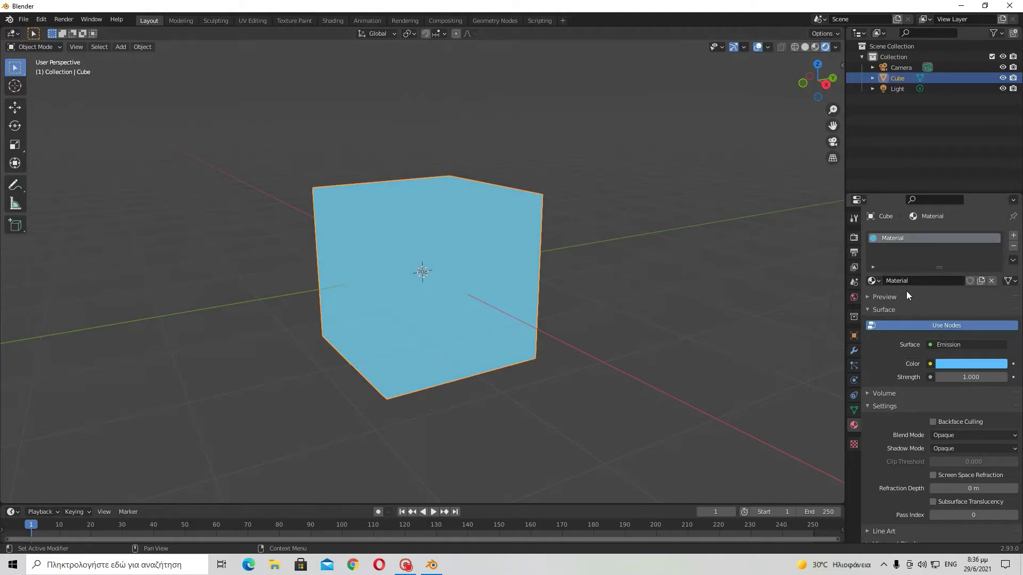
pyautogui.click(892, 298)
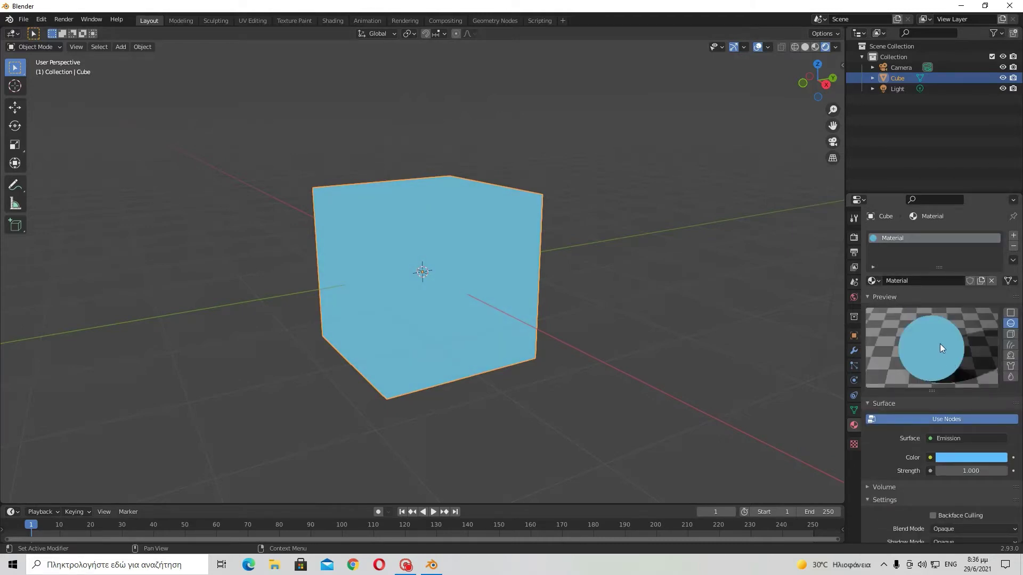
pyautogui.click(945, 458)
pyautogui.moveTo(963, 336); pyautogui.dragTo(967, 306)
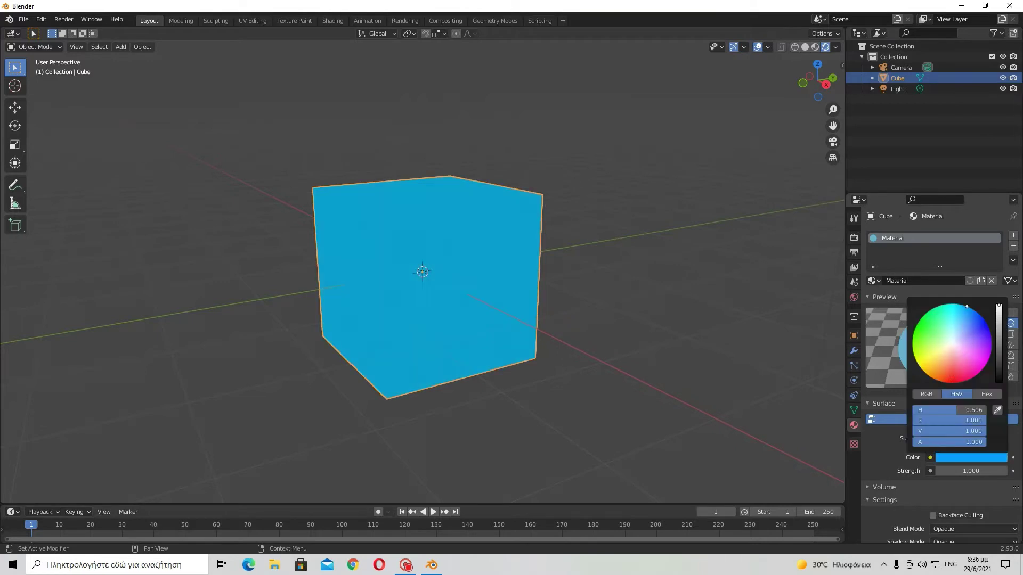
pyautogui.rightClick(965, 306)
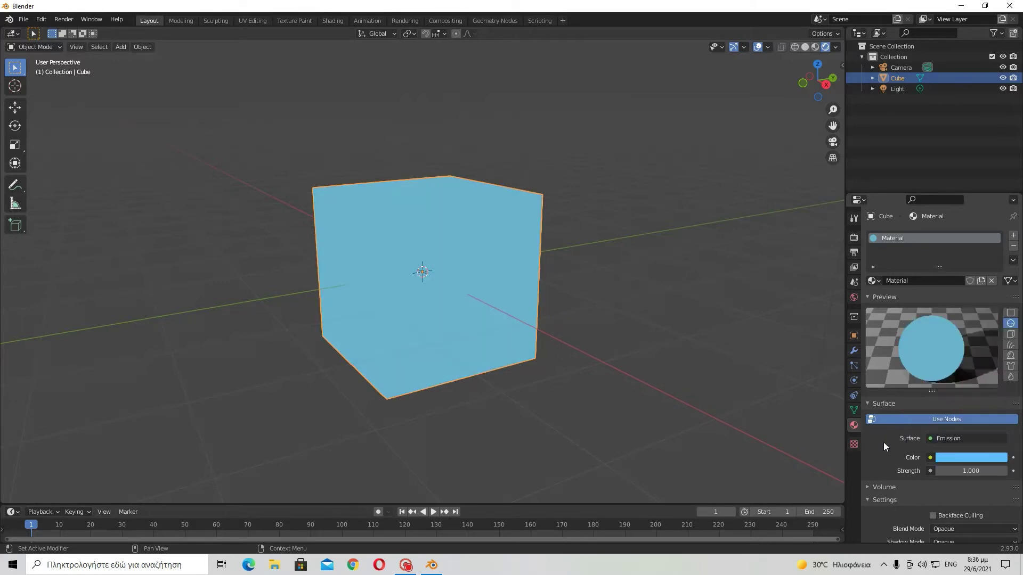
# - Set the cube's emission color to a fully saturated blue with hue 0.616, and collapse the material preview
pyautogui.click(961, 458)
pyautogui.click(965, 318)
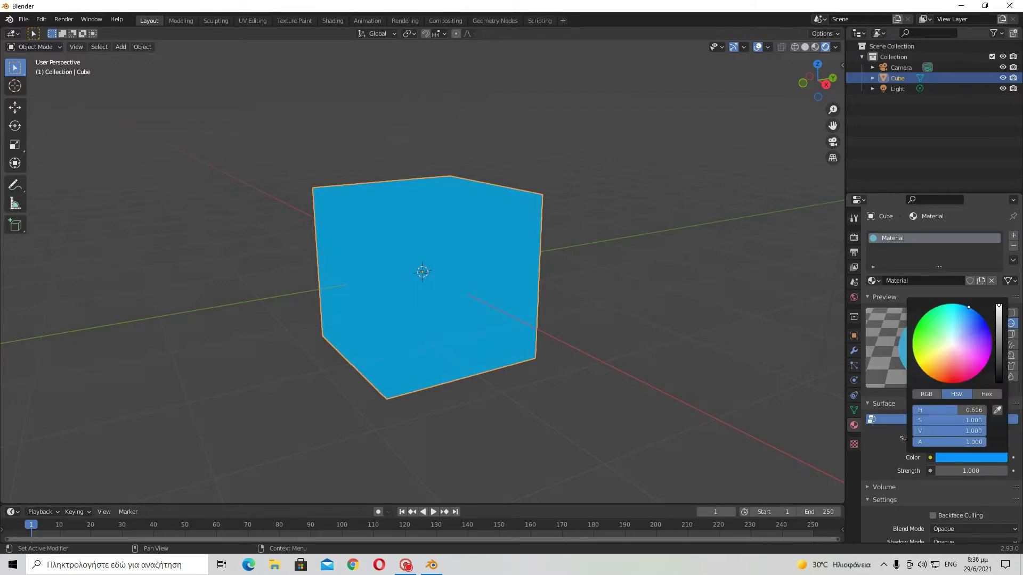
pyautogui.click(876, 293)
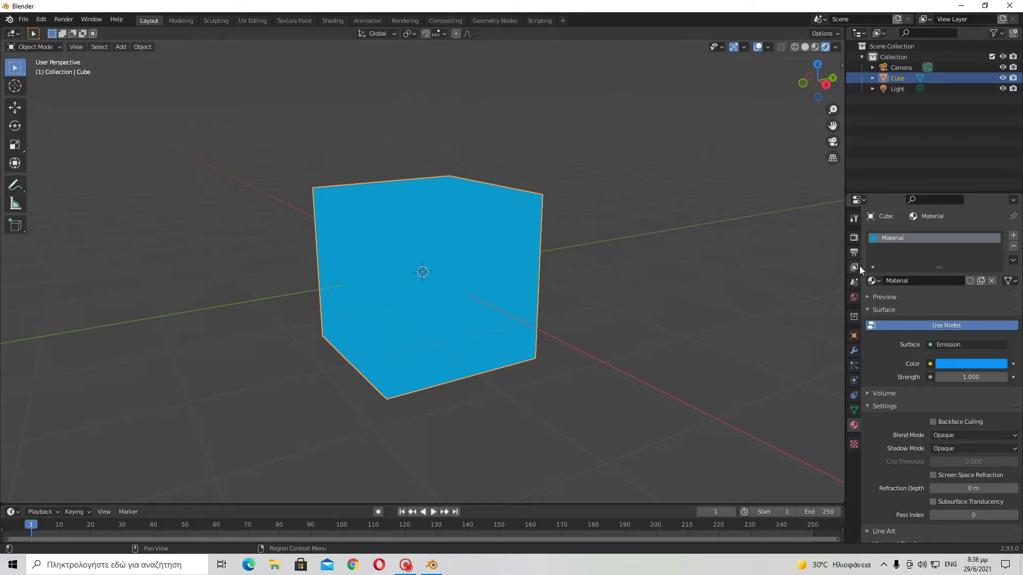
# - Enable Bloom in the Eevee render properties and expand its settings
pyautogui.moveTo(596, 370); pyautogui.dragTo(614, 394, button='middle')
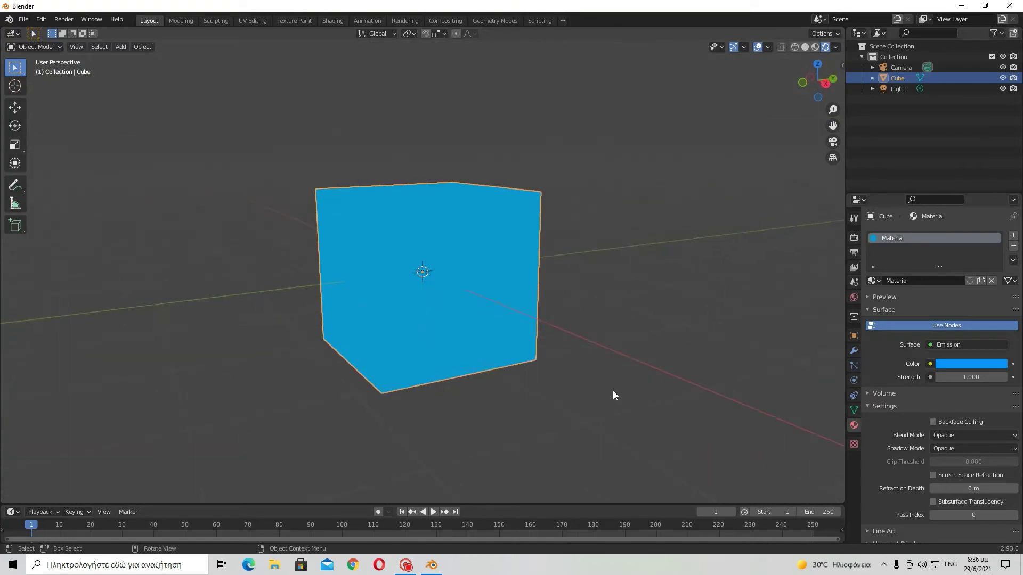
pyautogui.click(853, 239)
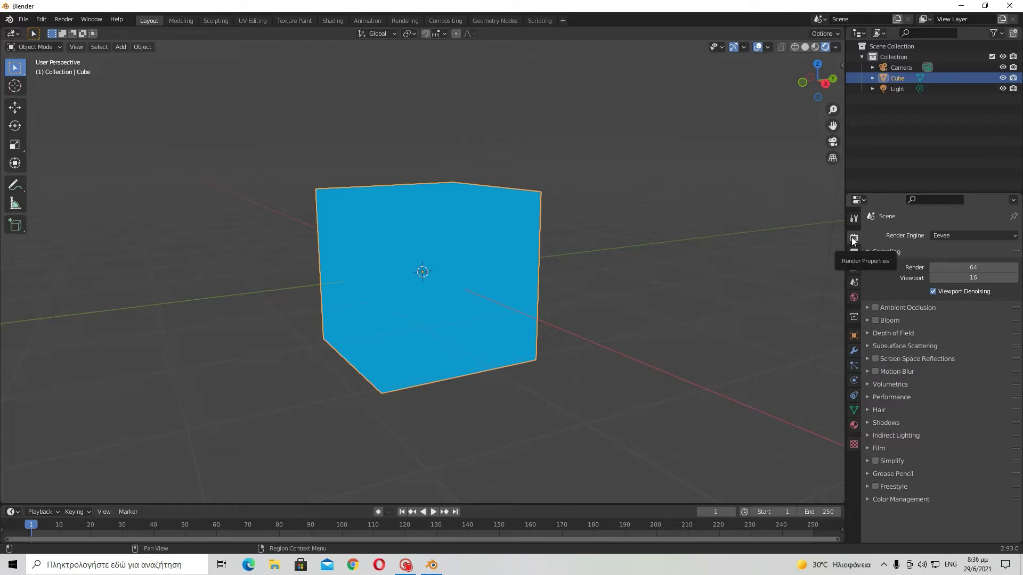
pyautogui.click(877, 319)
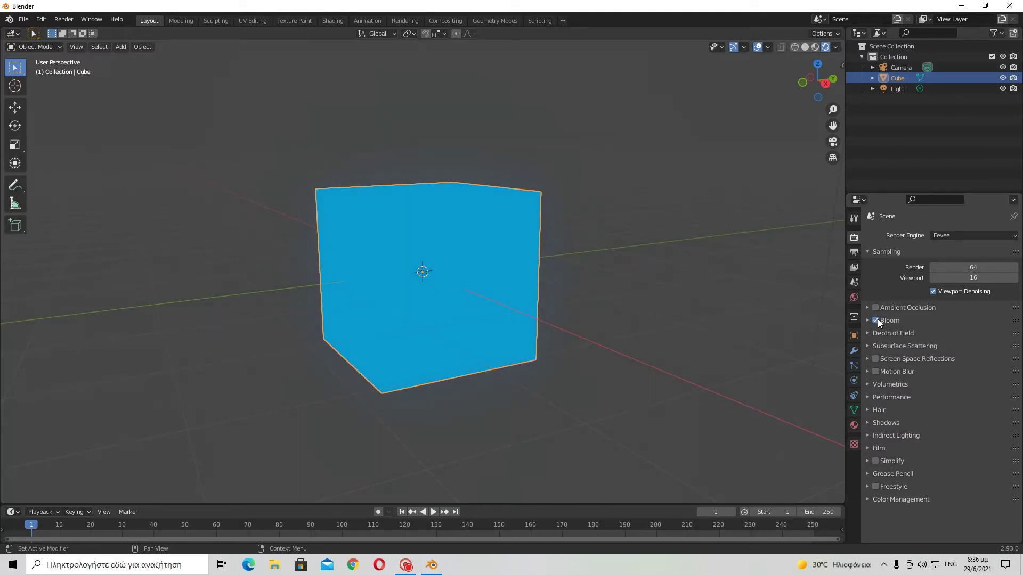
pyautogui.moveTo(545, 375); pyautogui.dragTo(415, 373, button='middle')
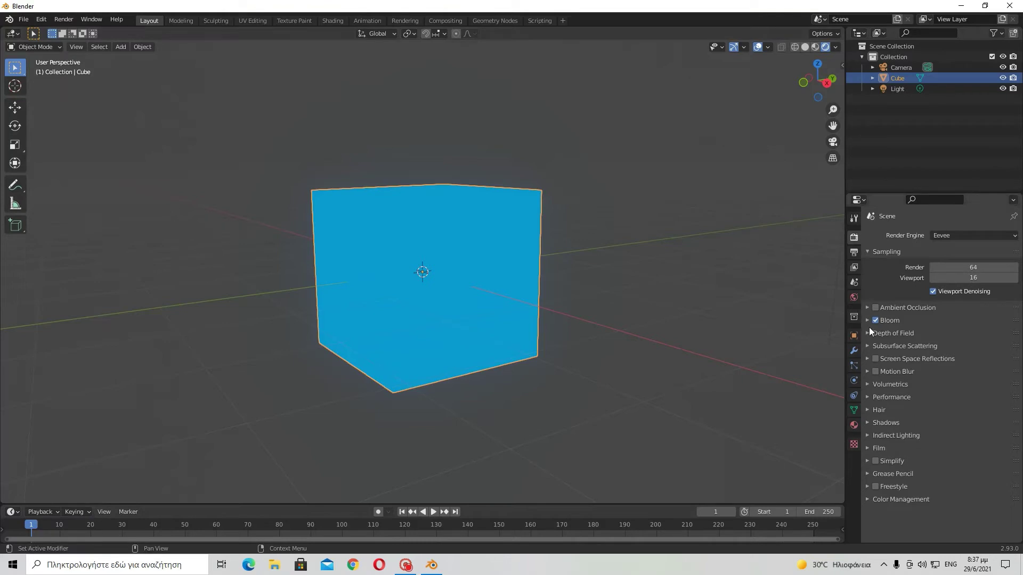
pyautogui.click(881, 321)
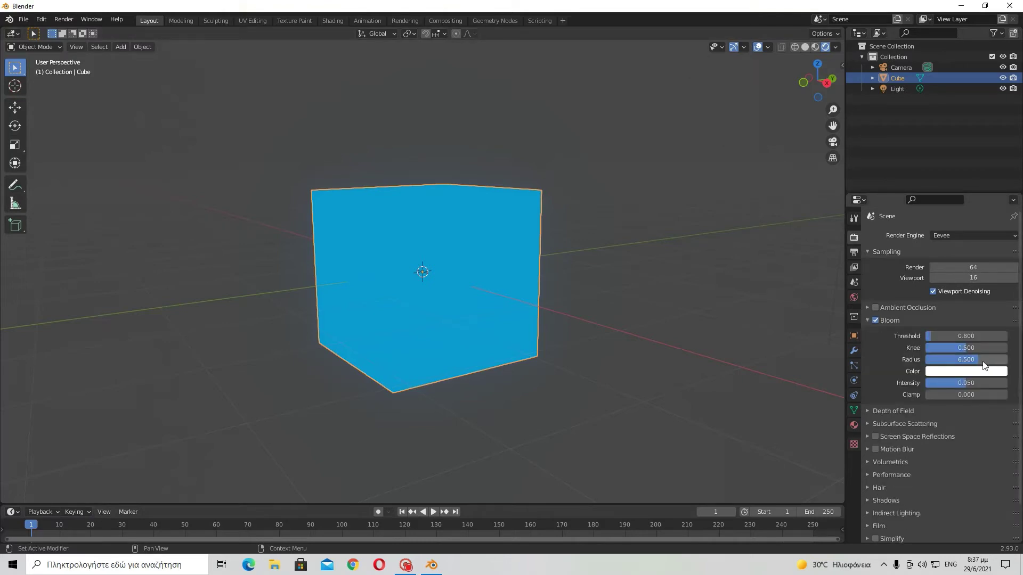
# - Try a larger Bloom radius and a lower Bloom threshold, cancelling each change
pyautogui.moveTo(678, 293); pyautogui.dragTo(697, 315, button='middle')
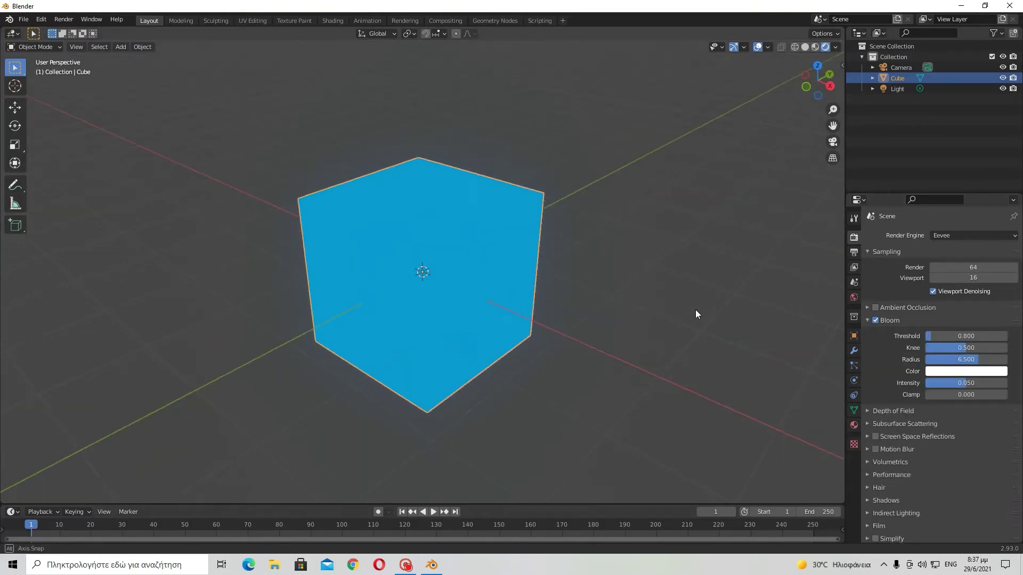
pyautogui.moveTo(836, 346); pyautogui.dragTo(741, 330, button='middle')
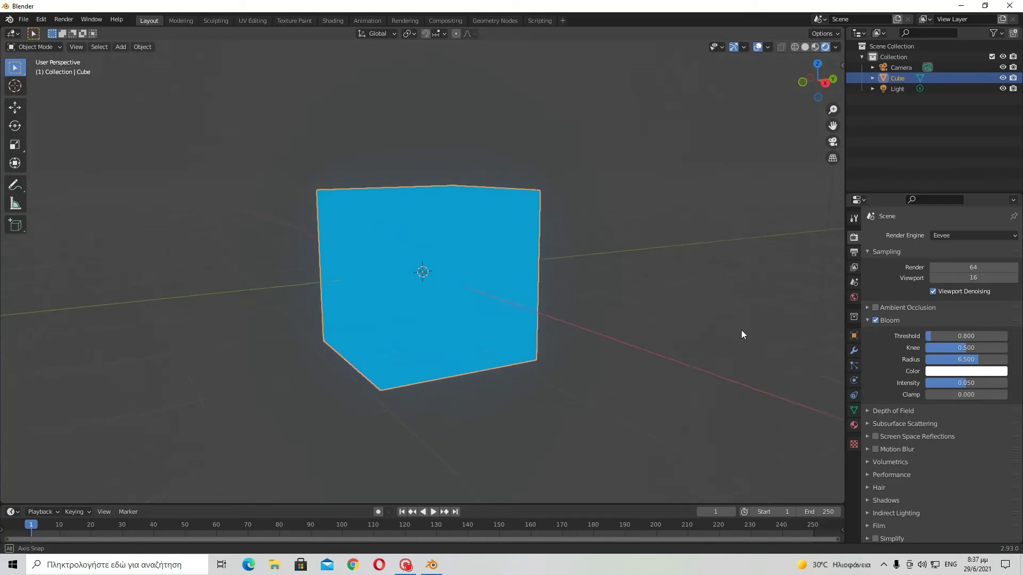
pyautogui.moveTo(976, 360); pyautogui.dragTo(1007, 359)
pyautogui.rightClick(1006, 360)
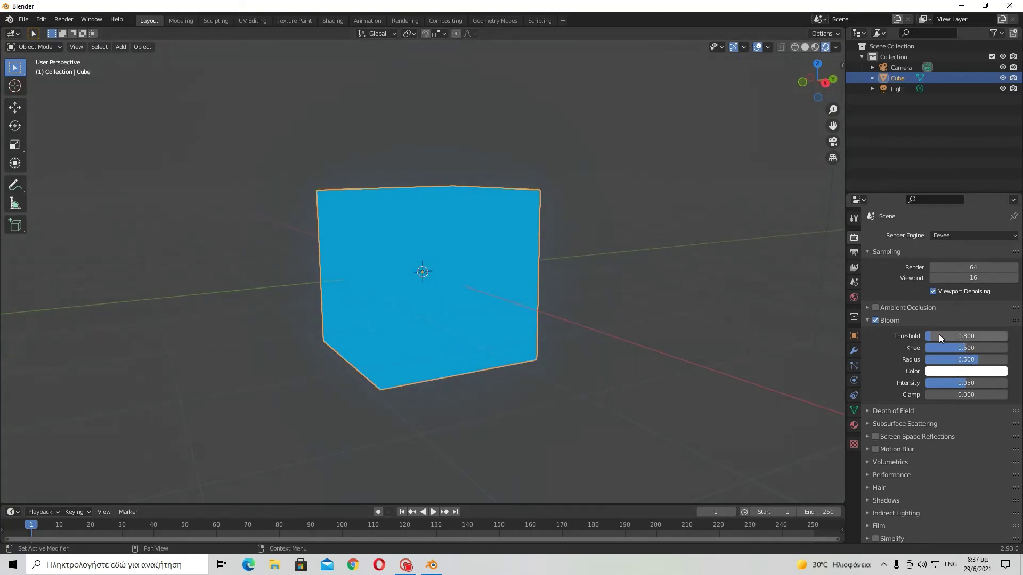
pyautogui.moveTo(939, 335)
pyautogui.mouseDown()
pyautogui.moveTo(1007, 335)
pyautogui.moveTo(925, 336)
pyautogui.mouseUp()
pyautogui.rightClick(924, 336)
# - Try higher Bloom clamp and intensity values, cancelling the changes
pyautogui.moveTo(953, 394); pyautogui.dragTo(1007, 383)
pyautogui.rightClick(1008, 395)
pyautogui.rightClick(1009, 384)
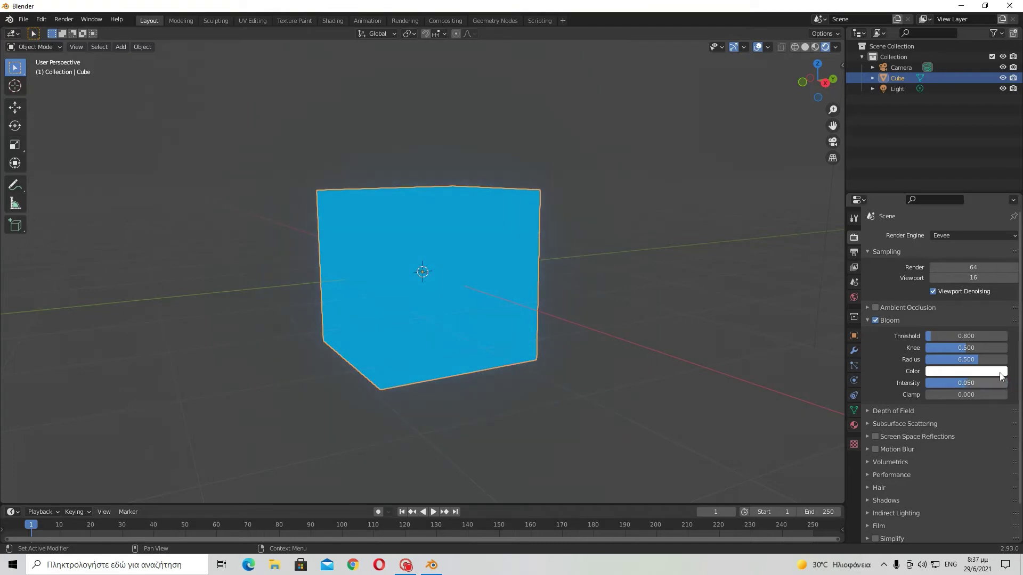
# - Try different tint colors for the Bloom glow around the cube, cancelling each one
pyautogui.click(956, 373)
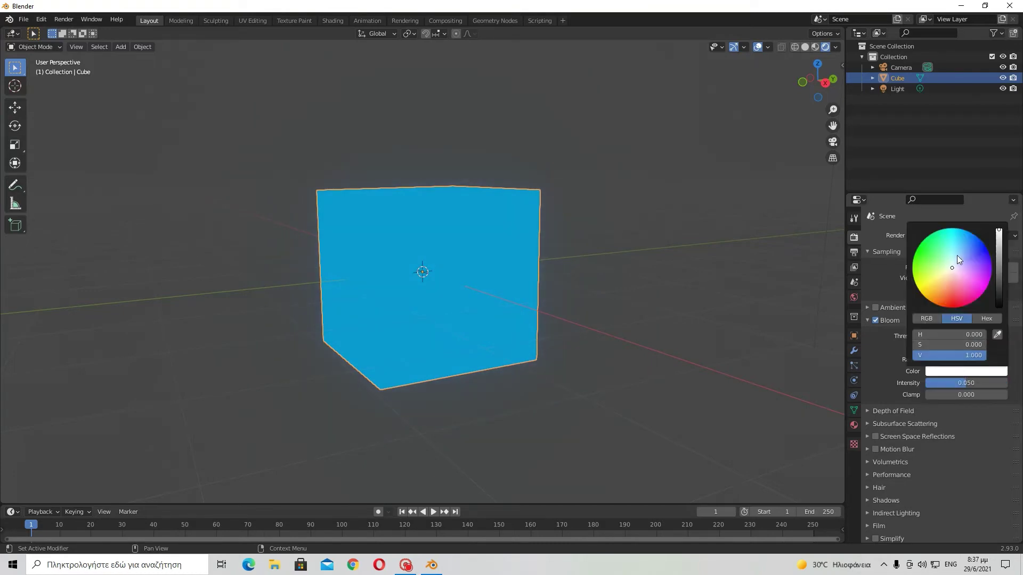
pyautogui.moveTo(957, 254); pyautogui.dragTo(913, 279)
pyautogui.rightClick(913, 278)
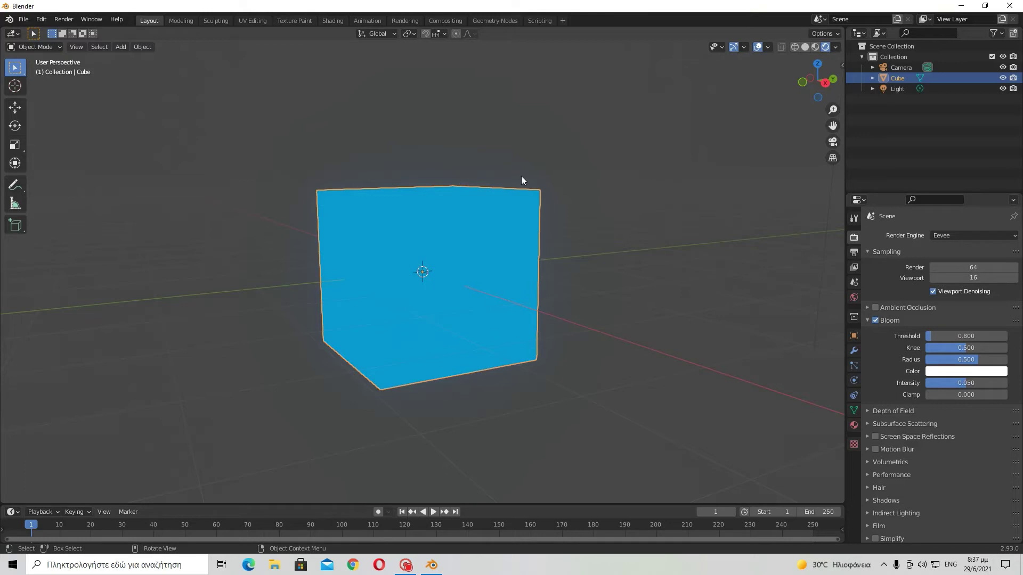
pyautogui.click(957, 371)
pyautogui.moveTo(964, 244)
pyautogui.mouseDown()
pyautogui.moveTo(972, 233)
pyautogui.moveTo(913, 265)
pyautogui.moveTo(952, 306)
pyautogui.moveTo(916, 287)
pyautogui.moveTo(952, 308)
pyautogui.moveTo(980, 295)
pyautogui.moveTo(960, 308)
pyautogui.moveTo(992, 261)
pyautogui.moveTo(985, 244)
pyautogui.moveTo(929, 235)
pyautogui.moveTo(957, 307)
pyautogui.moveTo(991, 276)
pyautogui.moveTo(988, 285)
pyautogui.mouseUp()
pyautogui.rightClick(972, 286)
# - Deselect the cube and try another Bloom tint color without keeping it
pyautogui.click(637, 182)
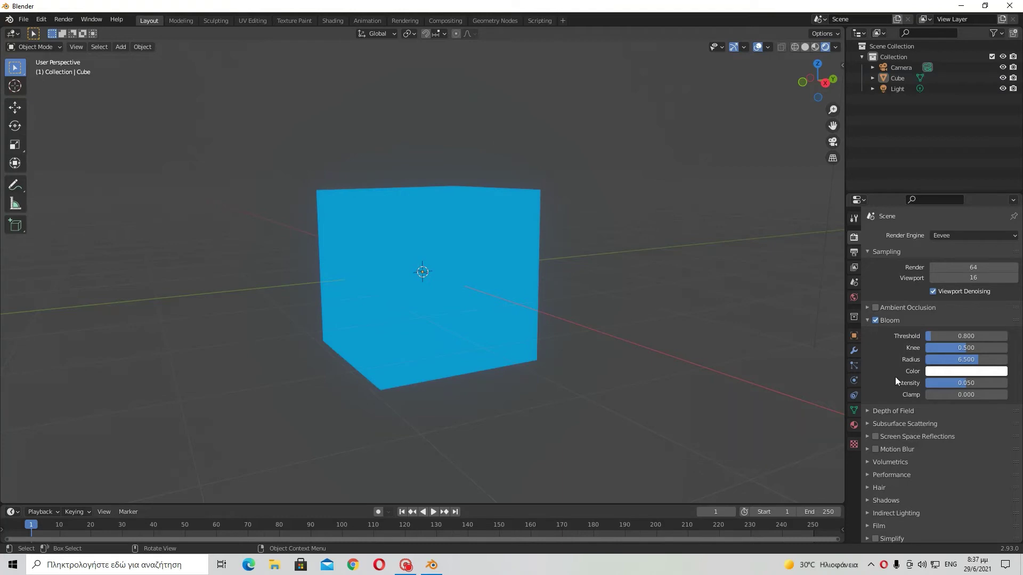
pyautogui.click(954, 371)
pyautogui.moveTo(957, 276); pyautogui.dragTo(914, 273)
pyautogui.rightClick(914, 273)
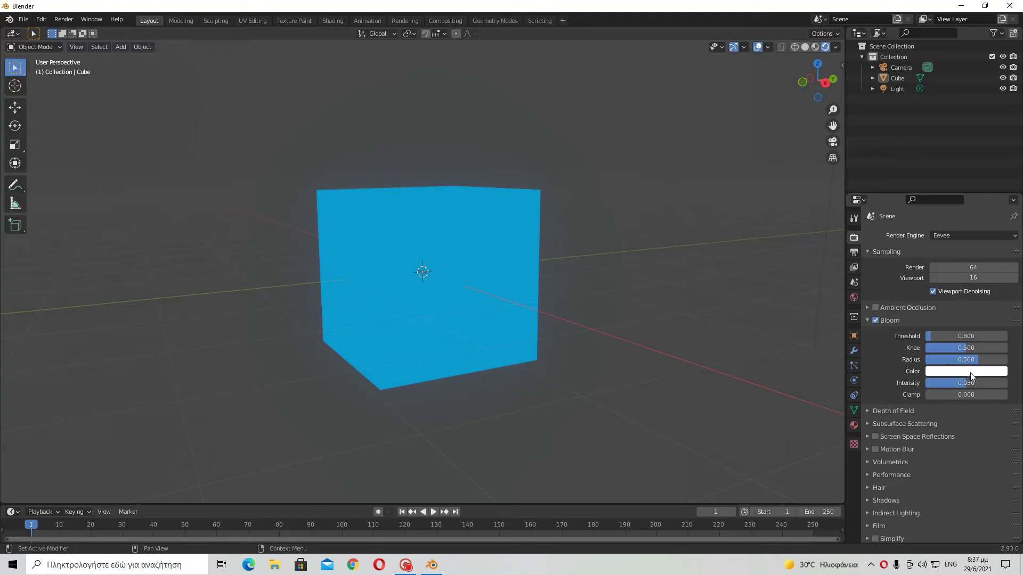
# - Try lowering the Bloom threshold to 0.000 and cancel the change
pyautogui.moveTo(971, 360)
pyautogui.mouseDown()
pyautogui.moveTo(1006, 359)
pyautogui.moveTo(927, 360)
pyautogui.moveTo(1007, 360)
pyautogui.moveTo(978, 360)
pyautogui.mouseUp()
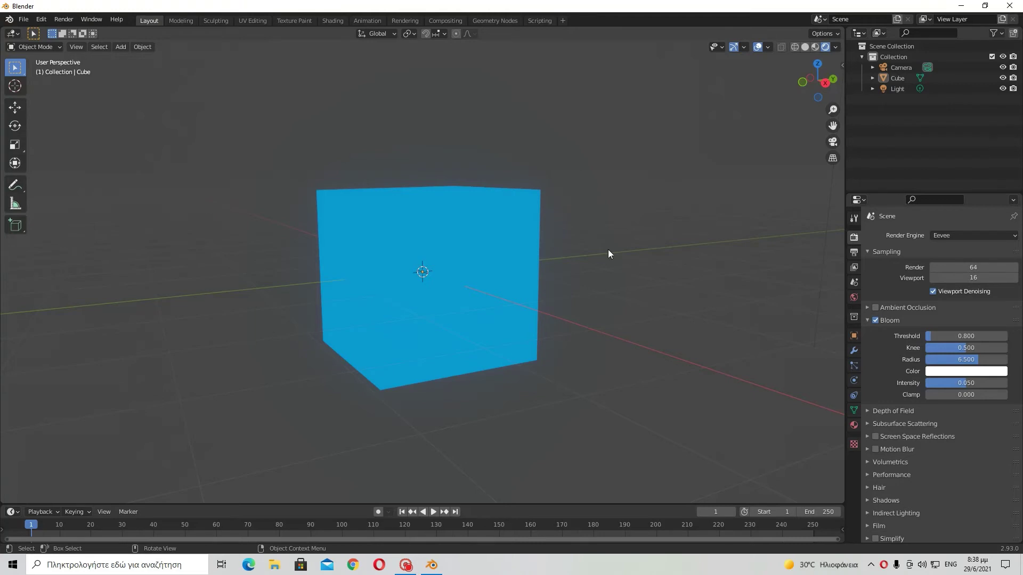
pyautogui.moveTo(958, 347); pyautogui.dragTo(931, 336)
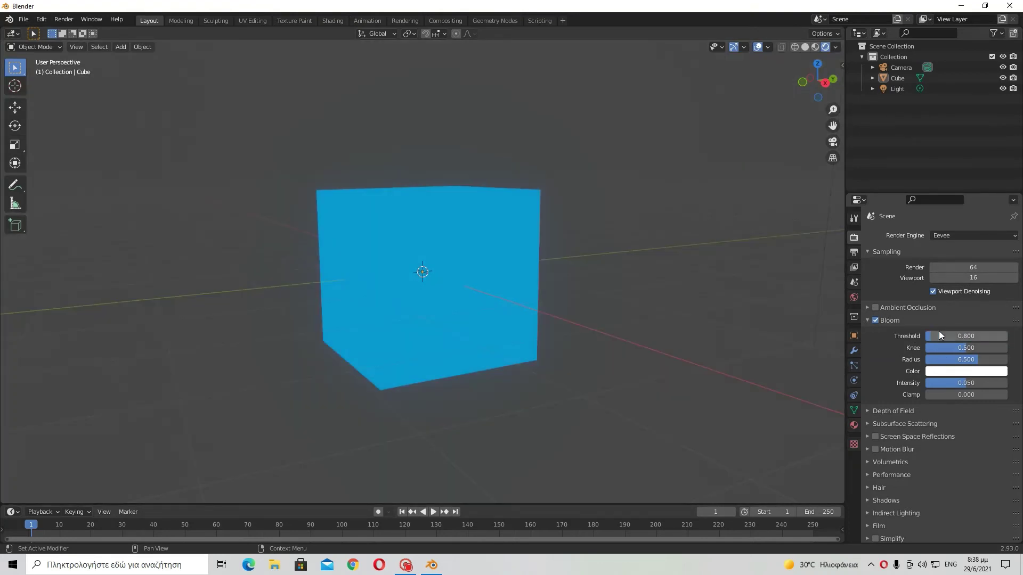
pyautogui.moveTo(941, 336)
pyautogui.mouseDown()
pyautogui.moveTo(1005, 336)
pyautogui.moveTo(927, 336)
pyautogui.mouseUp()
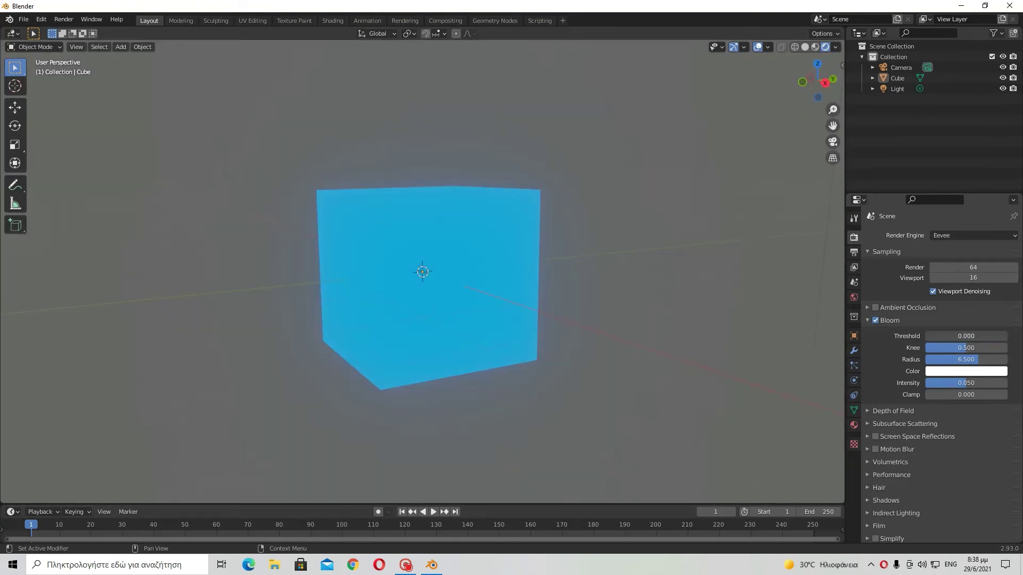
pyautogui.rightClick(925, 336)
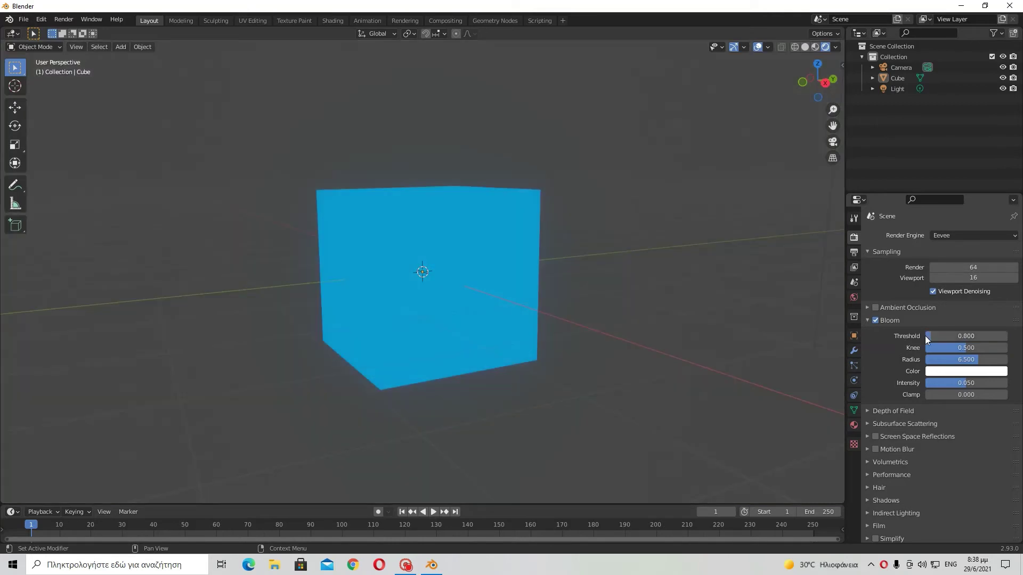
# - Try a larger Bloom radius on the glowing cube, then cancel the change
pyautogui.moveTo(955, 360); pyautogui.dragTo(1006, 359)
pyautogui.rightClick(1007, 360)
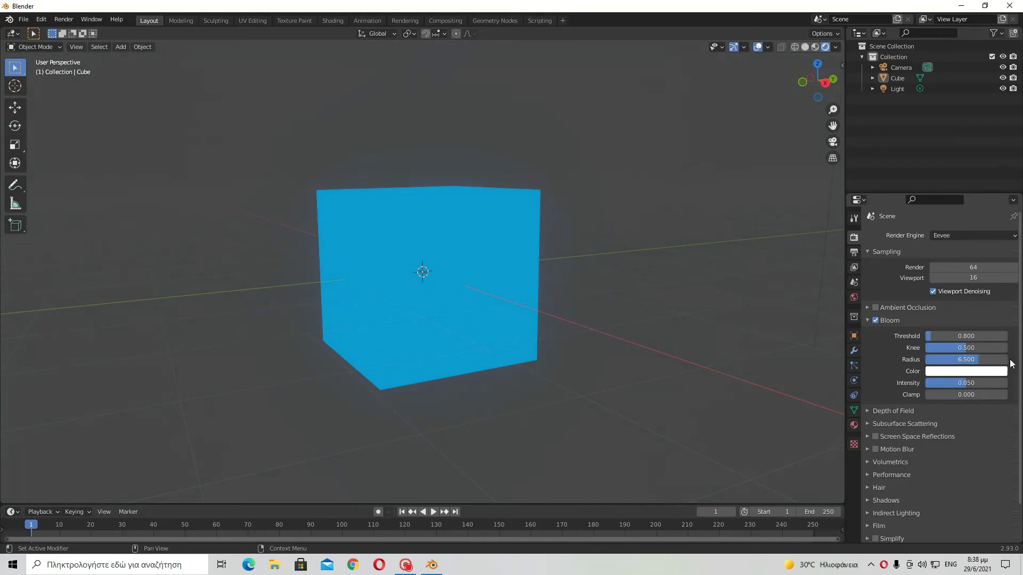
pyautogui.moveTo(677, 358)
pyautogui.mouseDown(button='middle')
pyautogui.moveTo(625, 342)
pyautogui.moveTo(625, 368)
pyautogui.moveTo(569, 347)
pyautogui.mouseUp(button='middle')
pyautogui.scroll(-4, 626, 344)
pyautogui.scroll(3, 626, 368)
# - Check the cube in the rendered view and through the camera, then return to the free perspective
pyautogui.press('z')
pyautogui.click(582, 187)
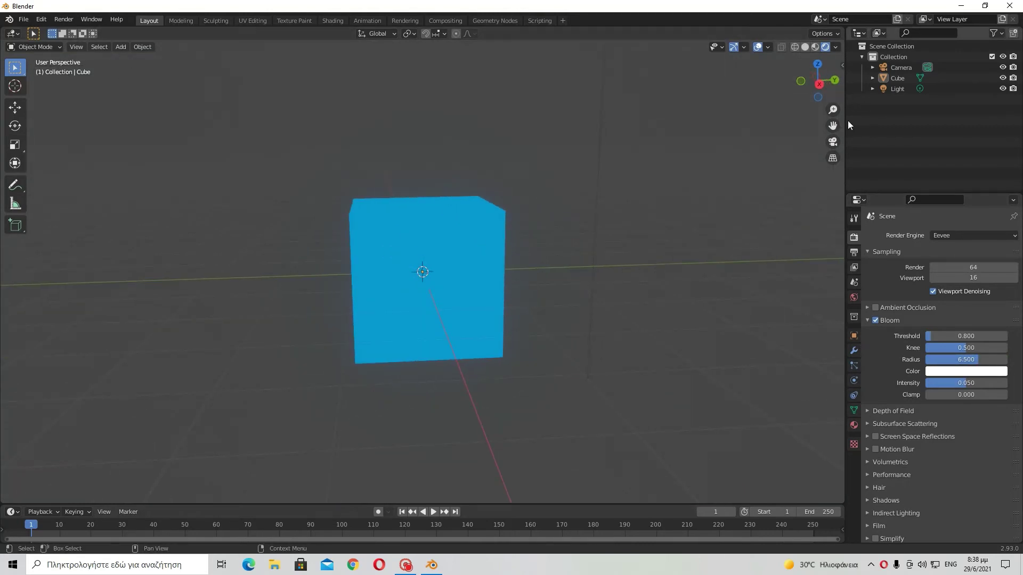
pyautogui.click(832, 142)
pyautogui.click(833, 143)
pyautogui.moveTo(633, 322); pyautogui.dragTo(672, 326, button='middle')
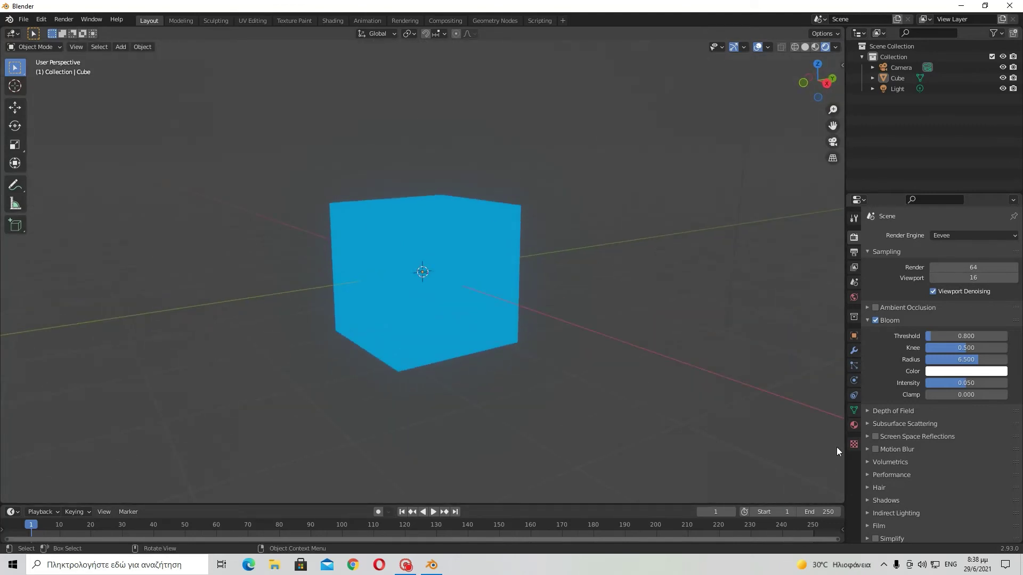
# - Set the world background color to pure black with a value of 0.000
pyautogui.click(853, 297)
pyautogui.click(967, 305)
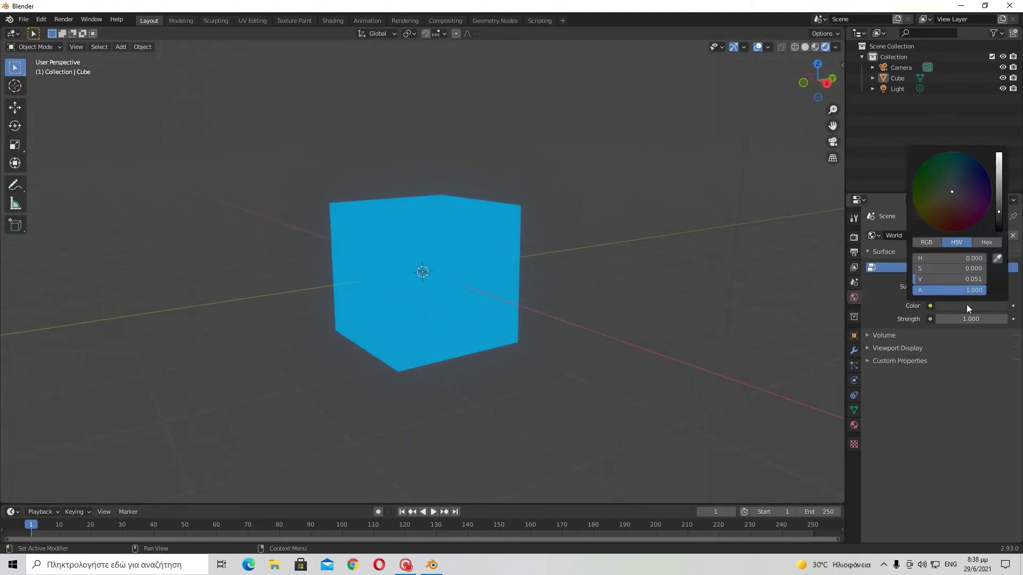
pyautogui.moveTo(999, 213); pyautogui.dragTo(999, 231)
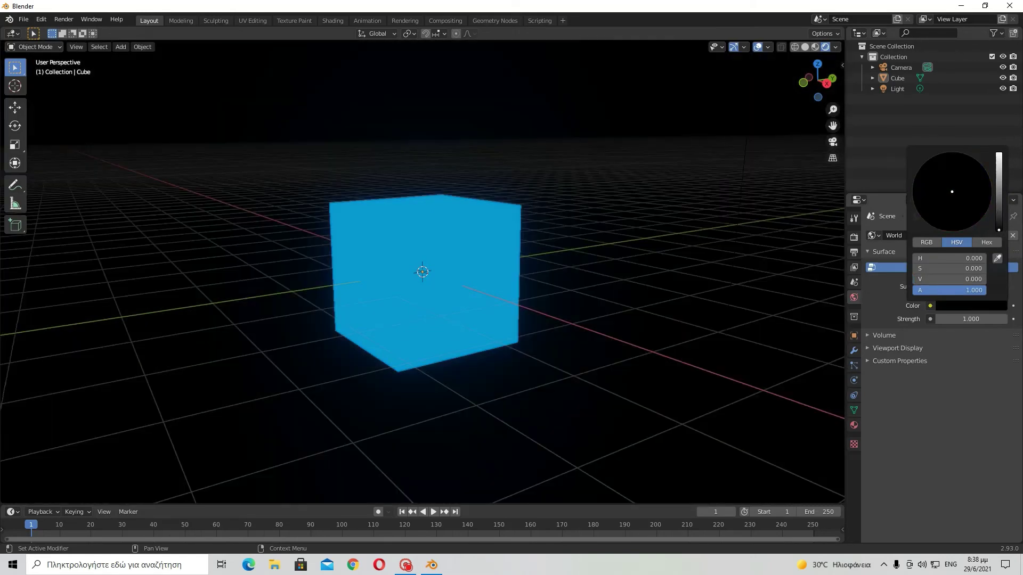
pyautogui.moveTo(697, 340)
pyautogui.mouseDown(button='middle')
pyautogui.moveTo(673, 301)
pyautogui.moveTo(699, 352)
pyautogui.mouseUp(button='middle')
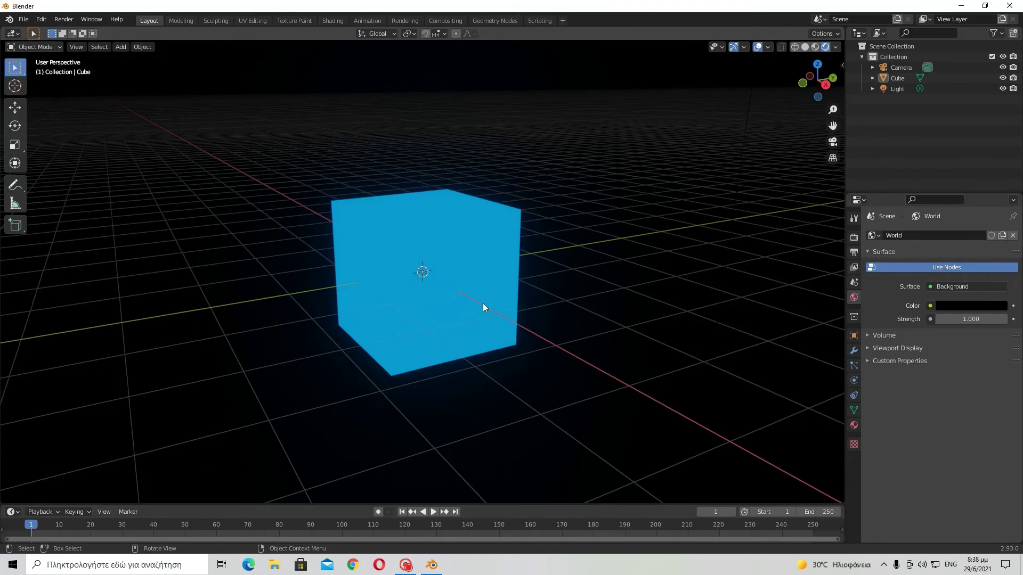
# - Select the cube and try a larger Bloom radius against the black background, cancelling the change
pyautogui.click(488, 276)
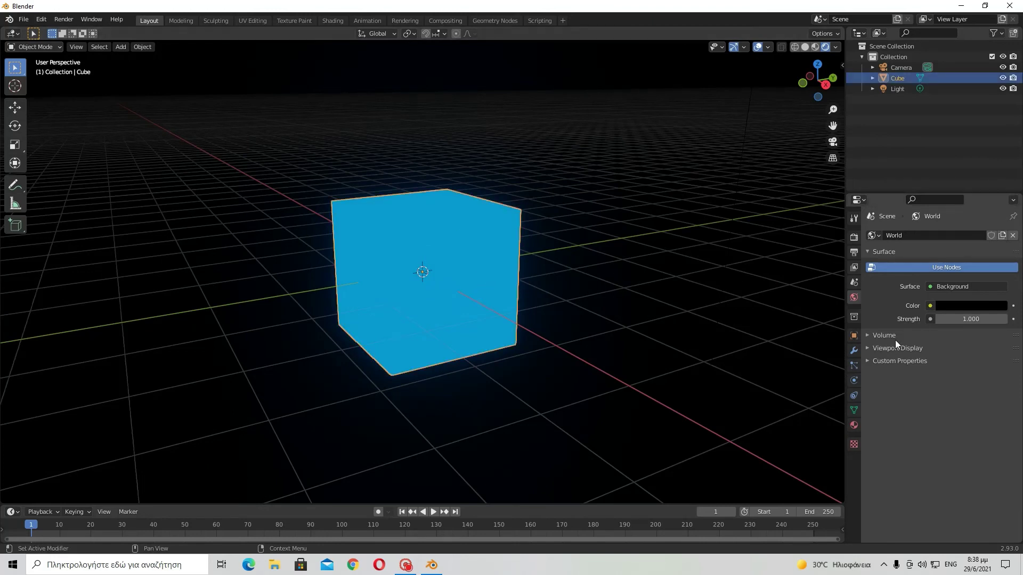
pyautogui.click(974, 306)
pyautogui.click(853, 238)
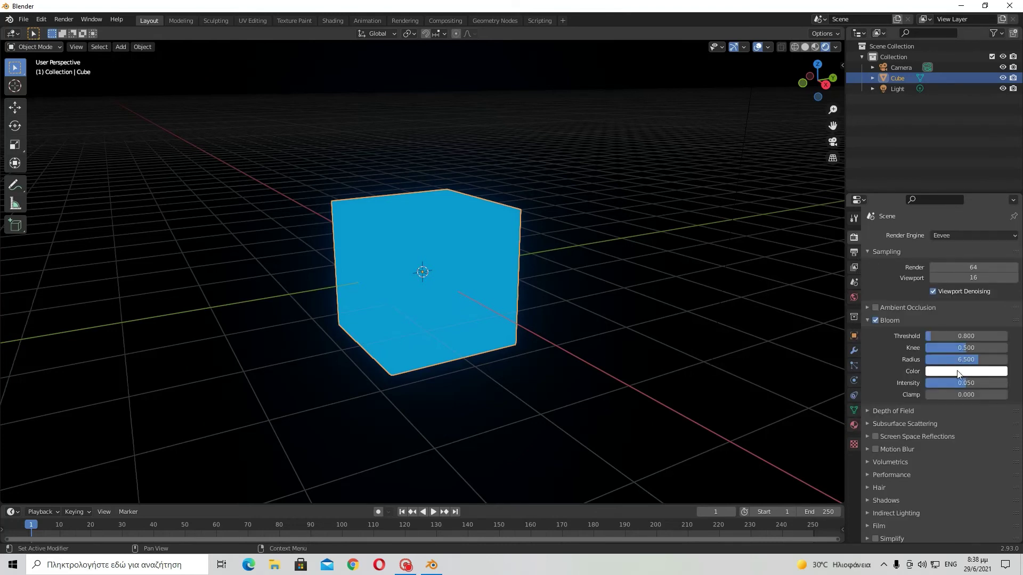
pyautogui.moveTo(960, 359); pyautogui.dragTo(1008, 360)
pyautogui.rightClick(1008, 359)
# - Try a Bloom intensity of 0.100, then set it to 1 and view the stronger glow
pyautogui.moveTo(962, 384); pyautogui.dragTo(1000, 386)
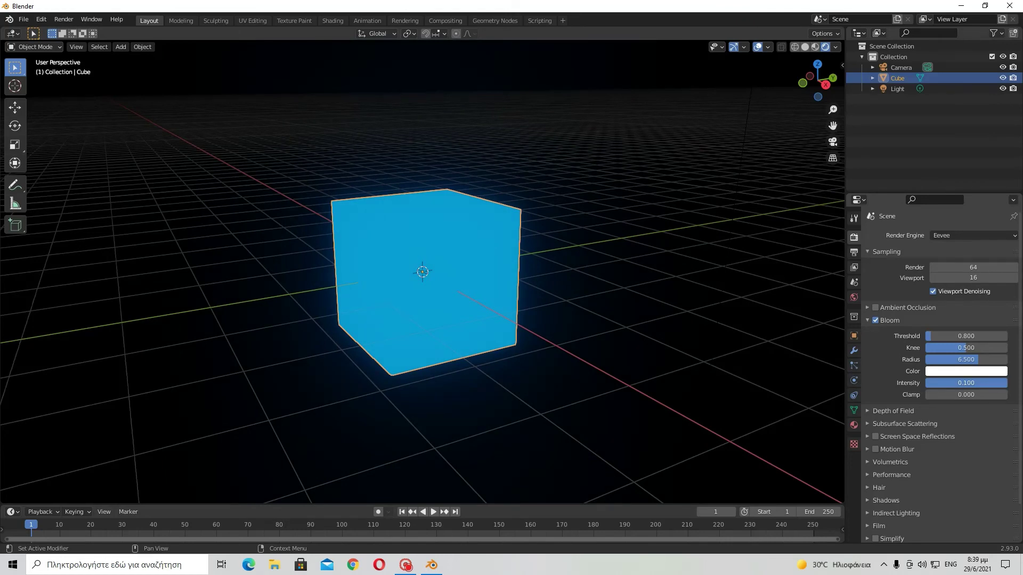
pyautogui.moveTo(1007, 384); pyautogui.dragTo(966, 384)
pyautogui.click(989, 383)
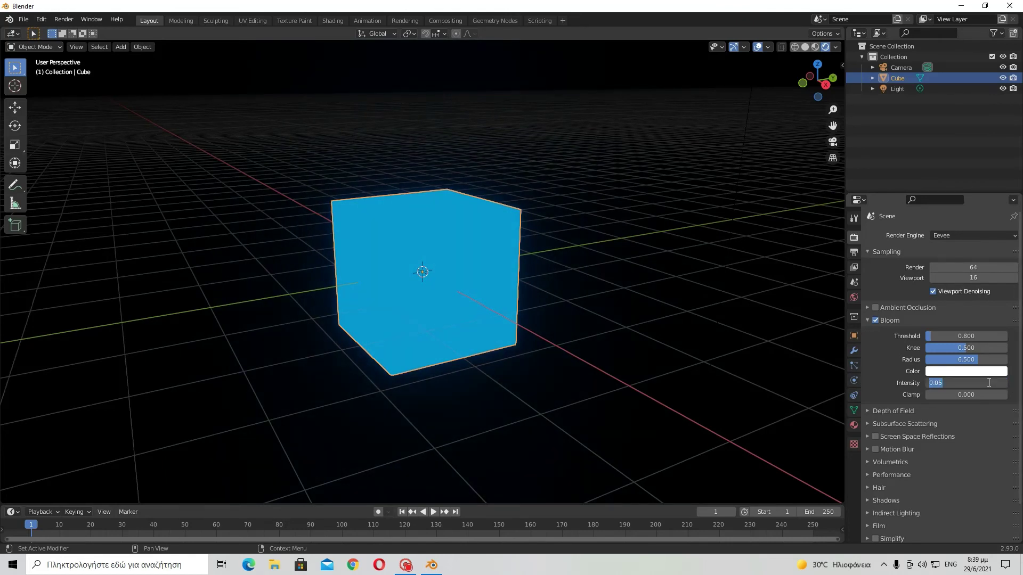
pyautogui.write('1')
pyautogui.press('Return')
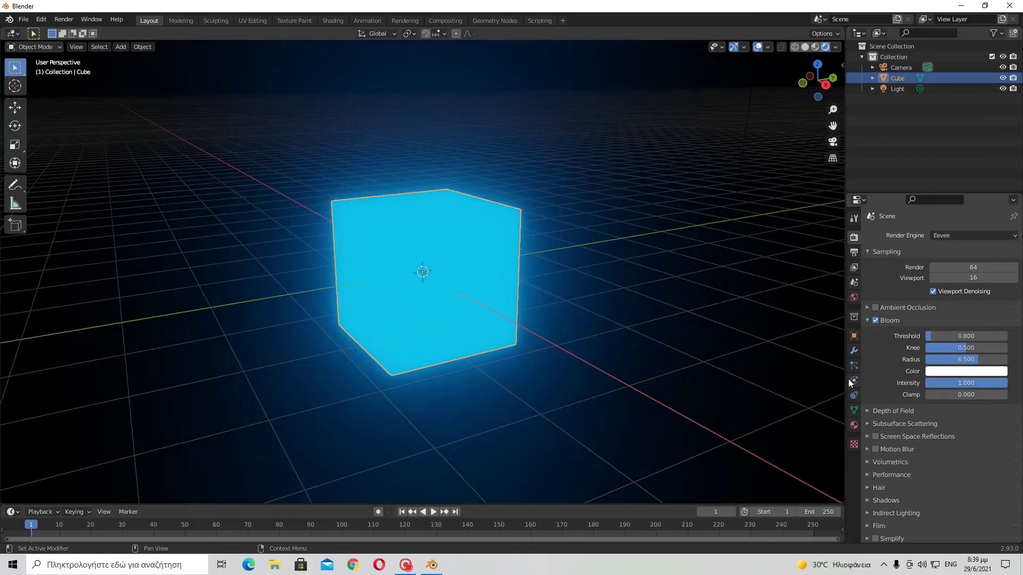
pyautogui.moveTo(692, 380); pyautogui.dragTo(677, 400, button='middle')
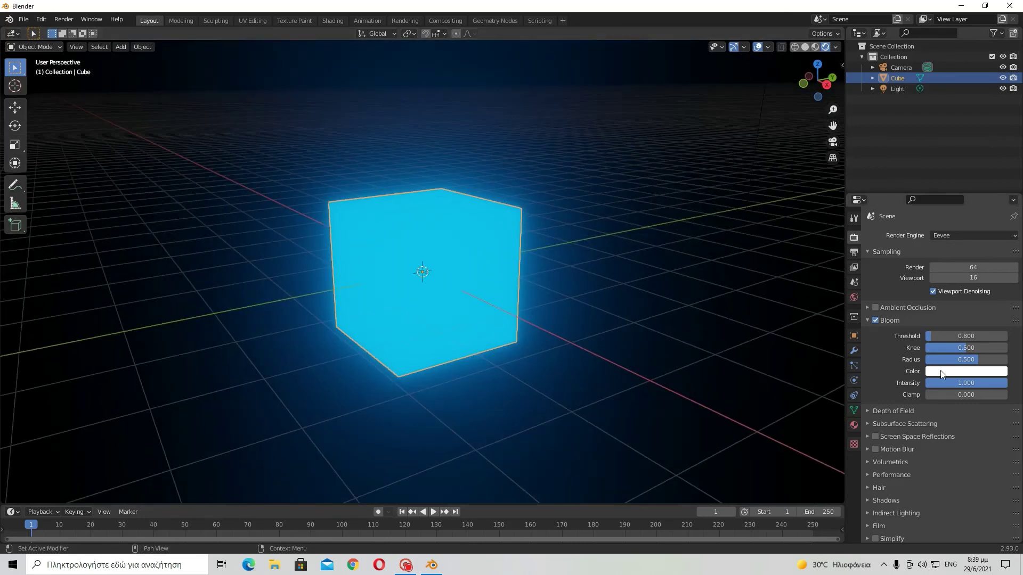
# - Set the Bloom intensity back to 0.05
pyautogui.click(983, 382)
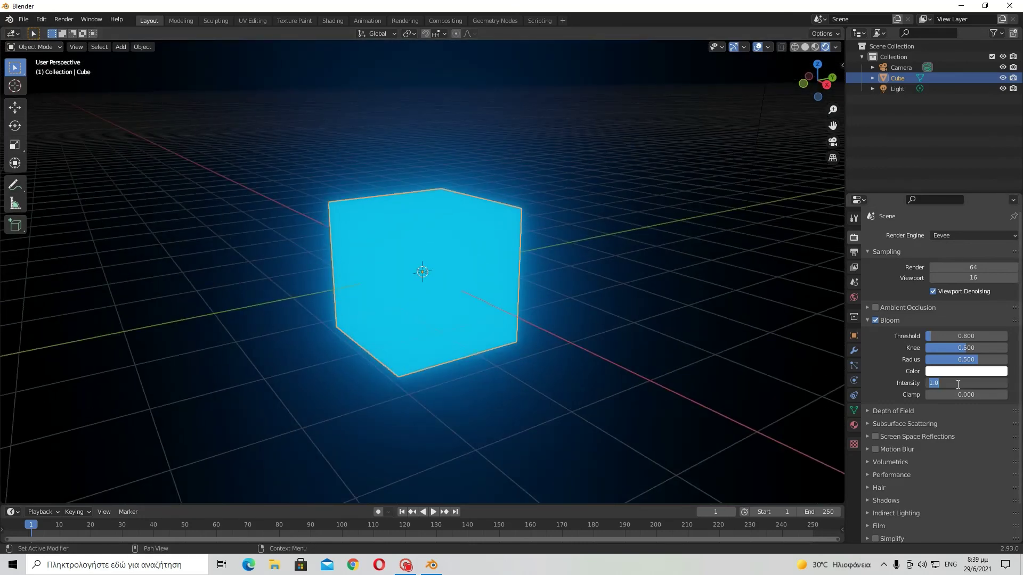
pyautogui.press('BackSpace')
pyautogui.write('.05')
pyautogui.press('Return')
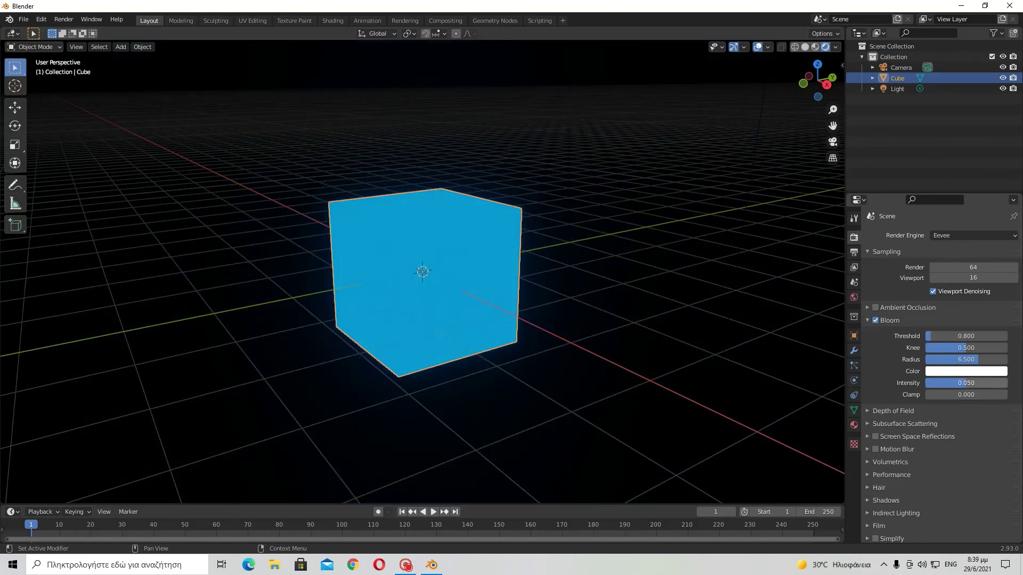
# - Try raising the Bloom intensity and undo that change, then set the intensity to 1
pyautogui.moveTo(984, 382); pyautogui.dragTo(1016, 382)
pyautogui.hotkey('ctrl', 'z')
pyautogui.moveTo(610, 364)
pyautogui.mouseDown(button='middle')
pyautogui.moveTo(582, 328)
pyautogui.moveTo(612, 340)
pyautogui.moveTo(605, 346)
pyautogui.mouseUp(button='middle')
pyautogui.click(952, 382)
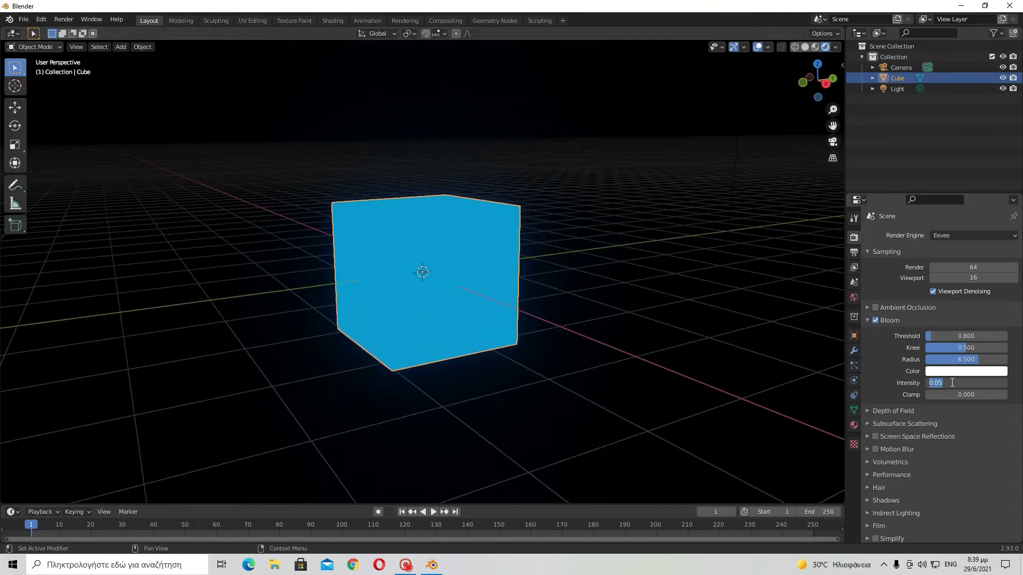
pyautogui.write('1')
pyautogui.press('Return')
pyautogui.moveTo(803, 367); pyautogui.dragTo(644, 313, button='middle')
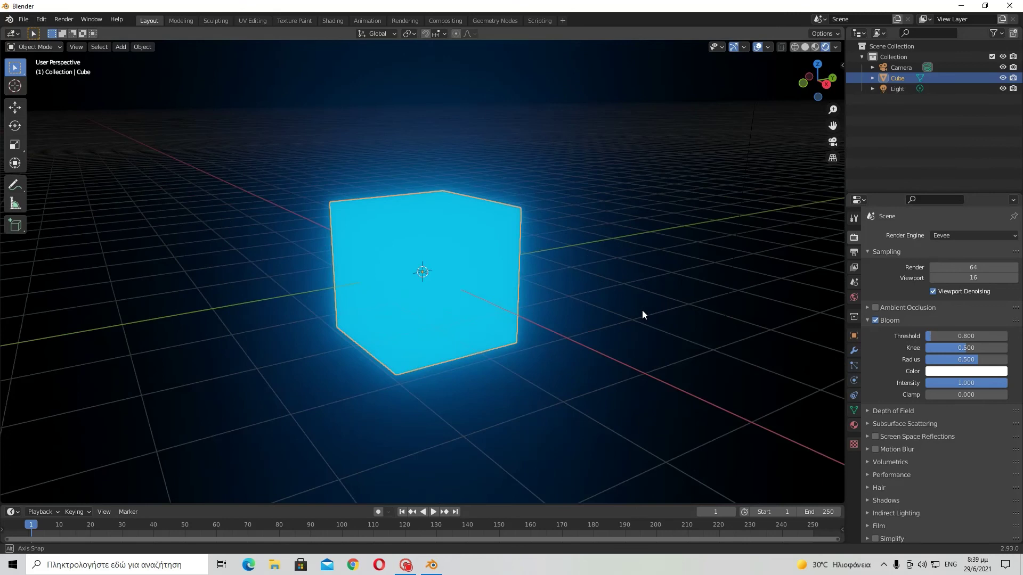
# - Clear the Bloom intensity value and restore it to 0.05
pyautogui.click(971, 387)
pyautogui.press('BackSpace')
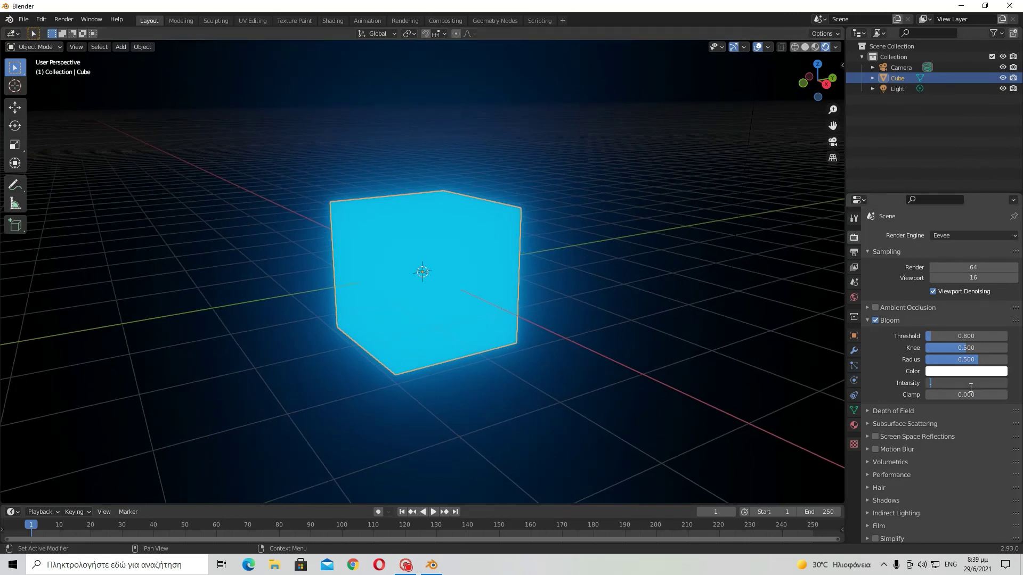
pyautogui.press('Return')
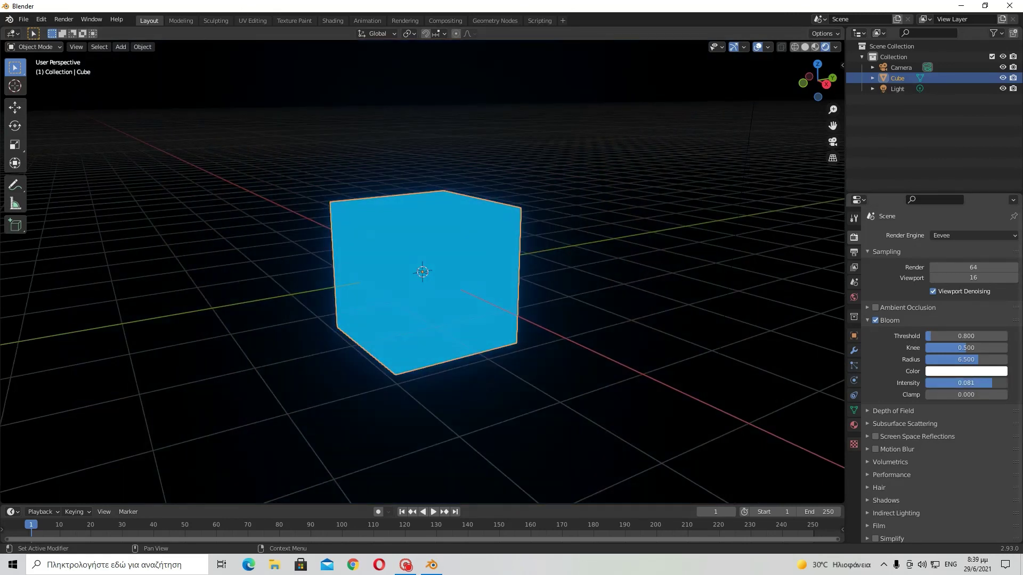
pyautogui.click(990, 382)
pyautogui.write('.05')
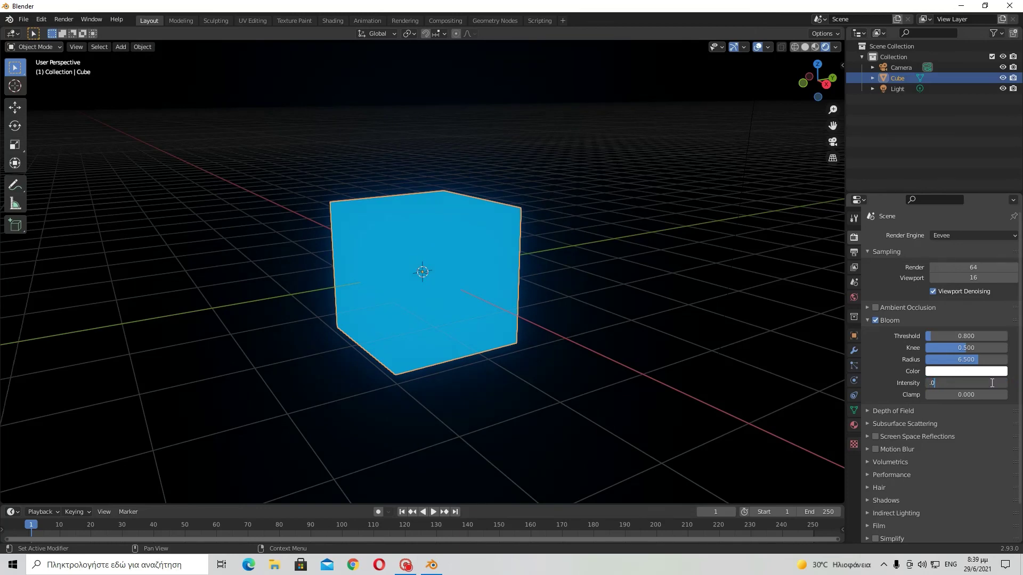
pyautogui.press('Return')
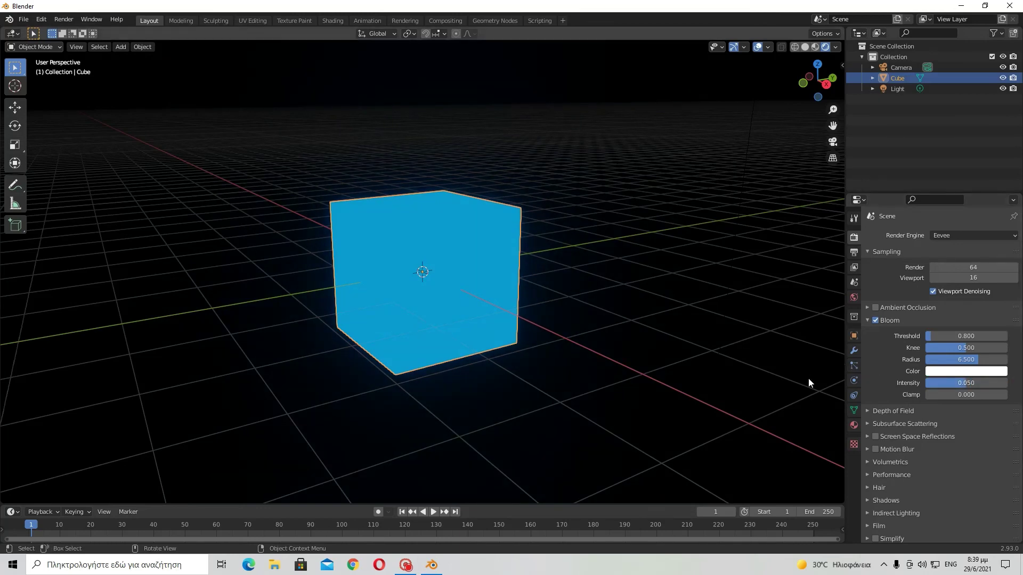
pyautogui.moveTo(673, 396); pyautogui.dragTo(952, 332, button='middle')
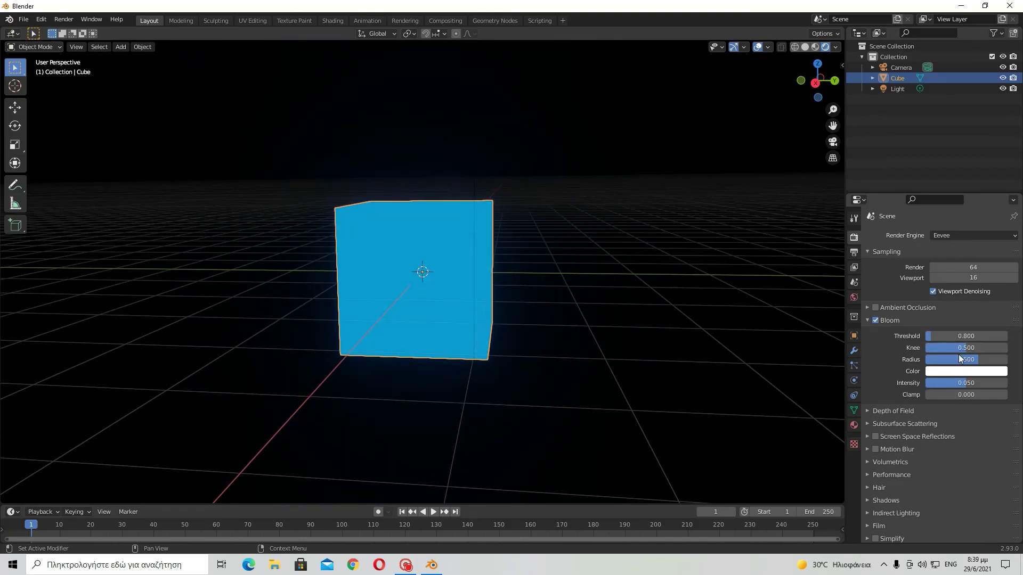
# - Try a larger Bloom radius once more, cancel the change, and deselect the cube
pyautogui.moveTo(959, 359); pyautogui.dragTo(1002, 358)
pyautogui.rightClick(1008, 360)
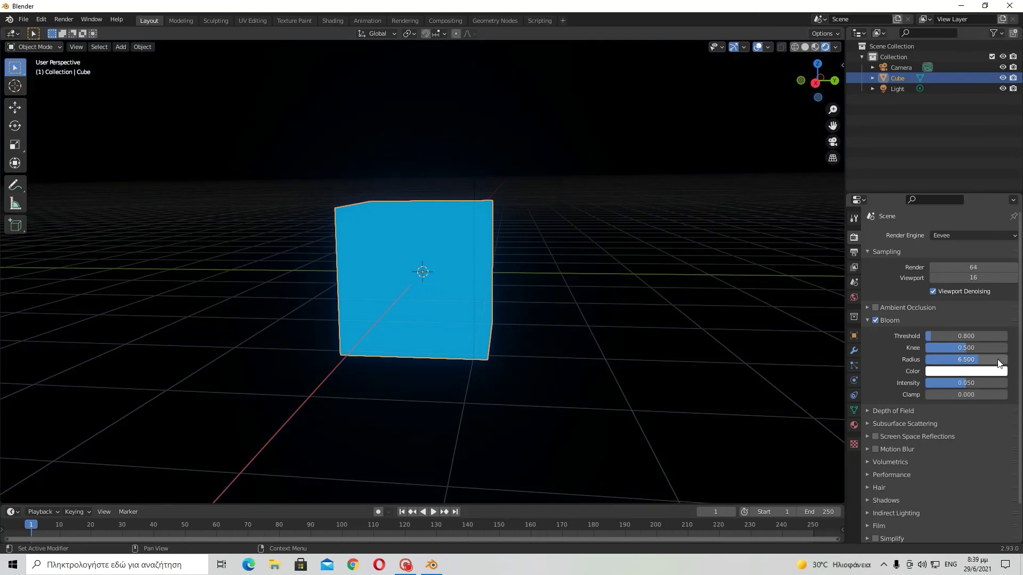
pyautogui.moveTo(708, 363); pyautogui.dragTo(756, 368, button='middle')
pyautogui.click(679, 340)
pyautogui.moveTo(678, 340); pyautogui.dragTo(699, 382, button='middle')
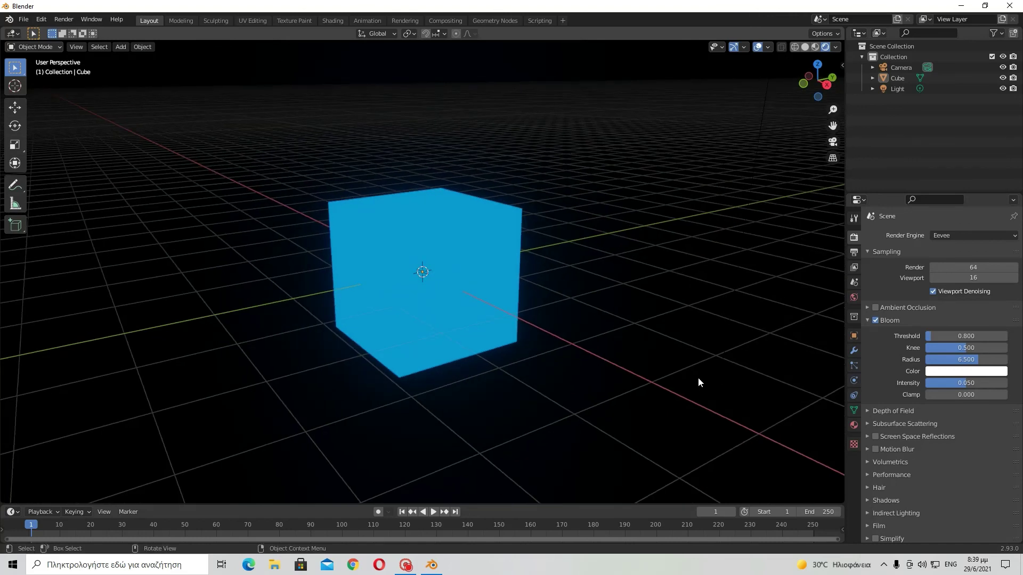